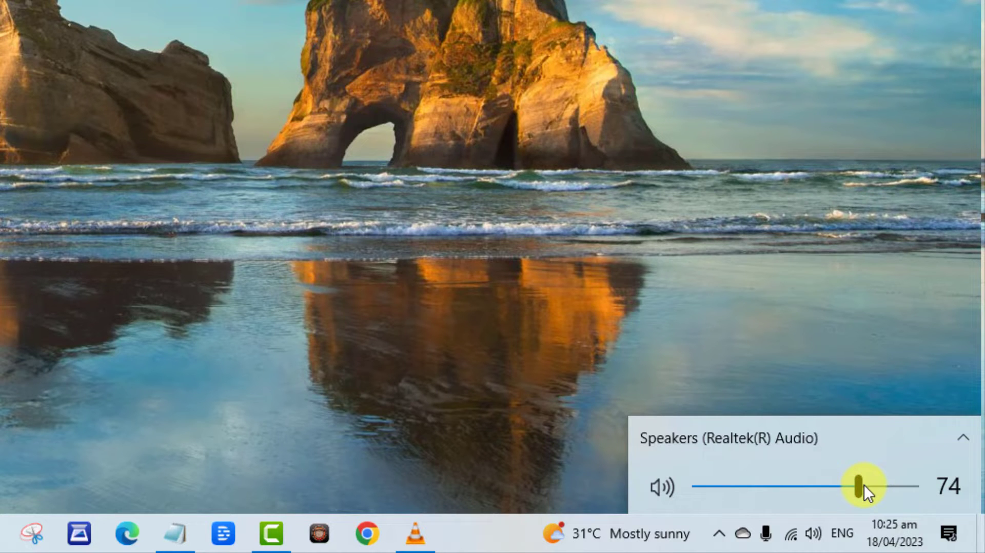
# - Go to Update & Security's additional troubleshooters in Windows Settings
pyautogui.click(847, 405)
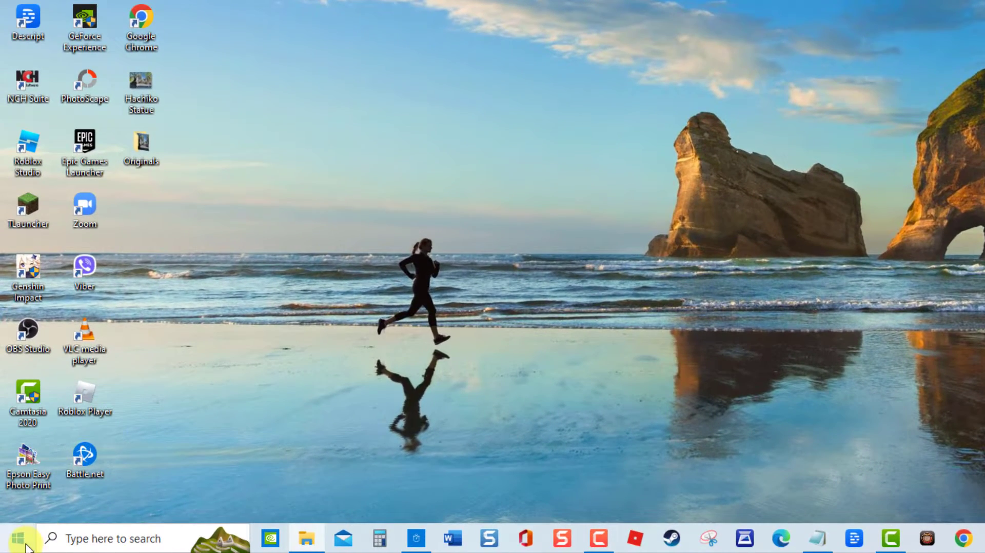
pyautogui.click(18, 538)
pyautogui.click(20, 476)
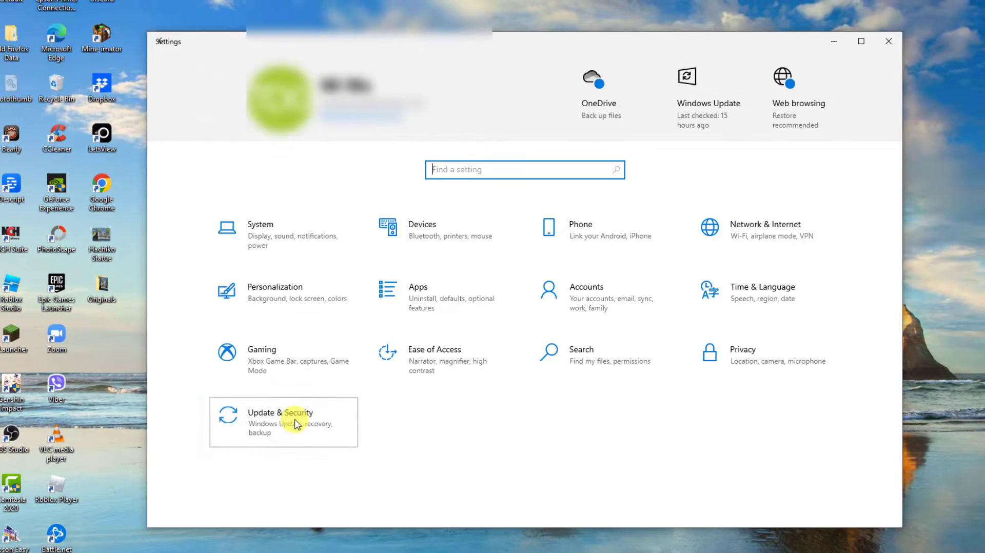
pyautogui.click(295, 424)
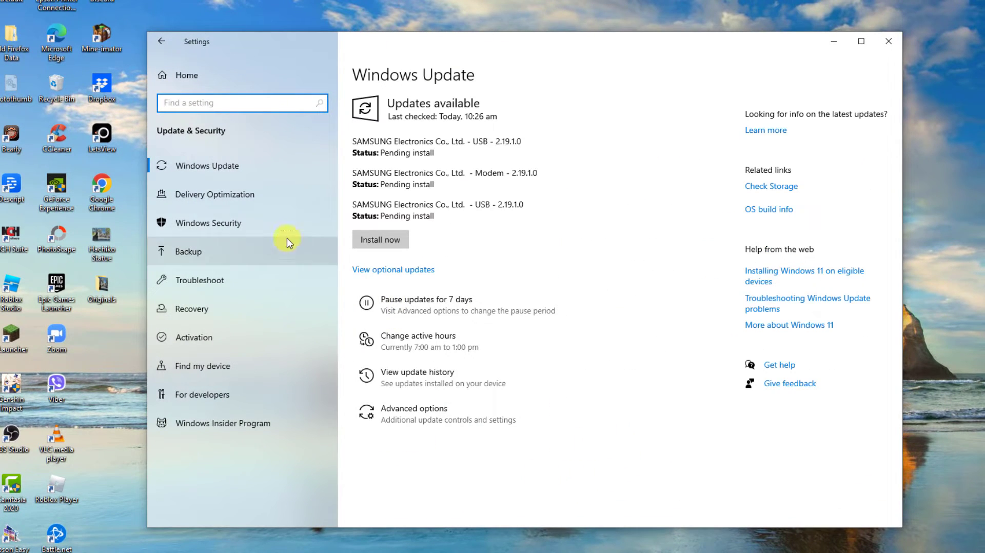
pyautogui.click(214, 280)
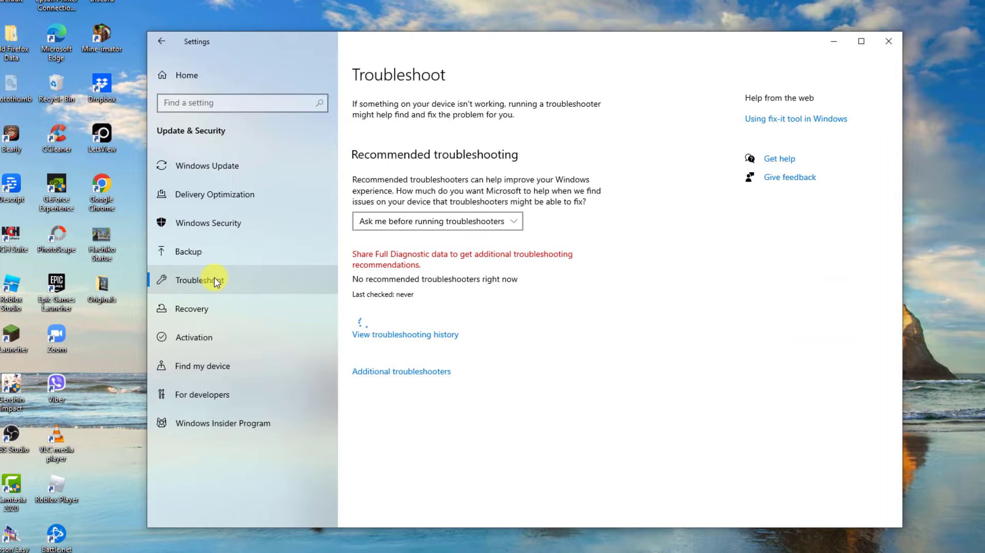
pyautogui.click(404, 374)
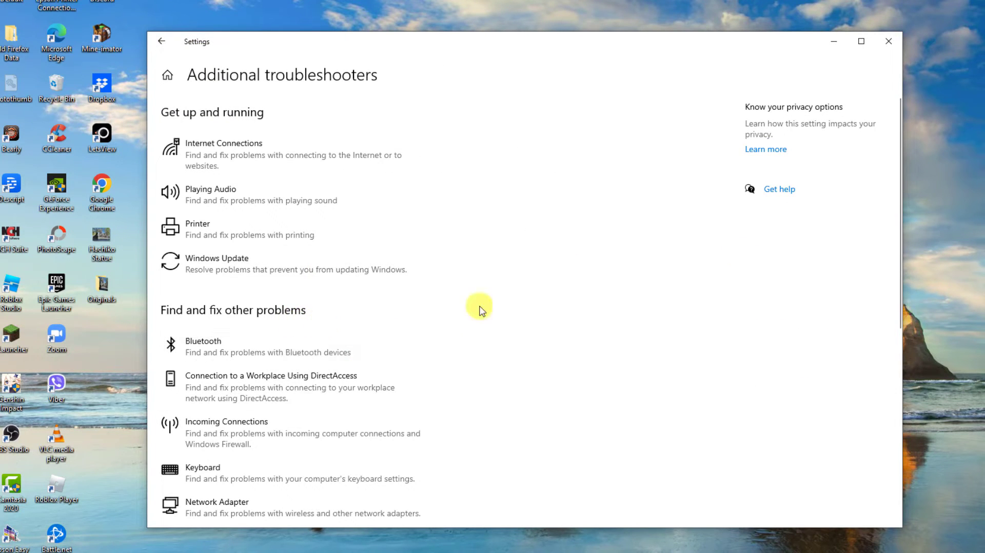
# - Run the Playing Audio troubleshooter on the Realtek speakers, then close it and Settings
pyautogui.click(272, 201)
pyautogui.click(364, 234)
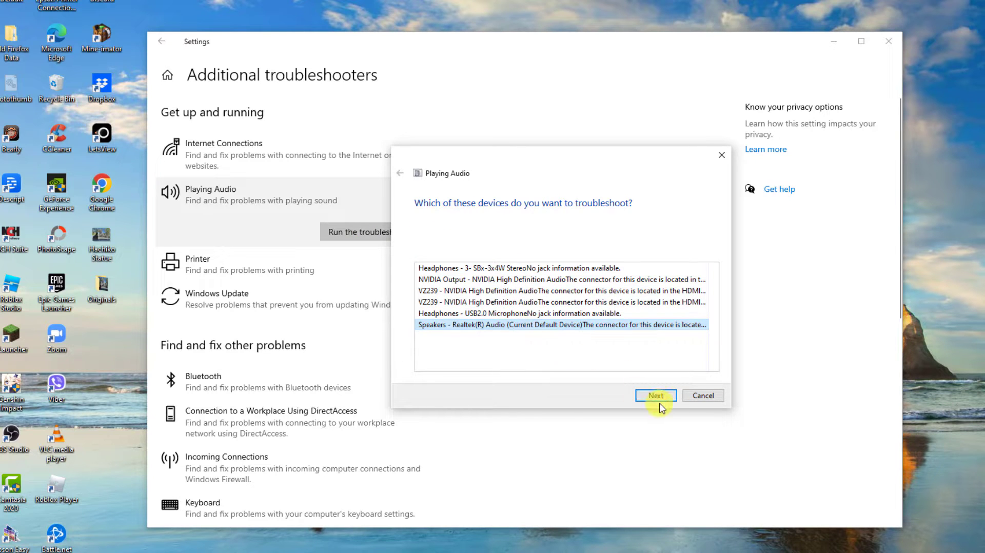
pyautogui.click(656, 396)
pyautogui.click(555, 281)
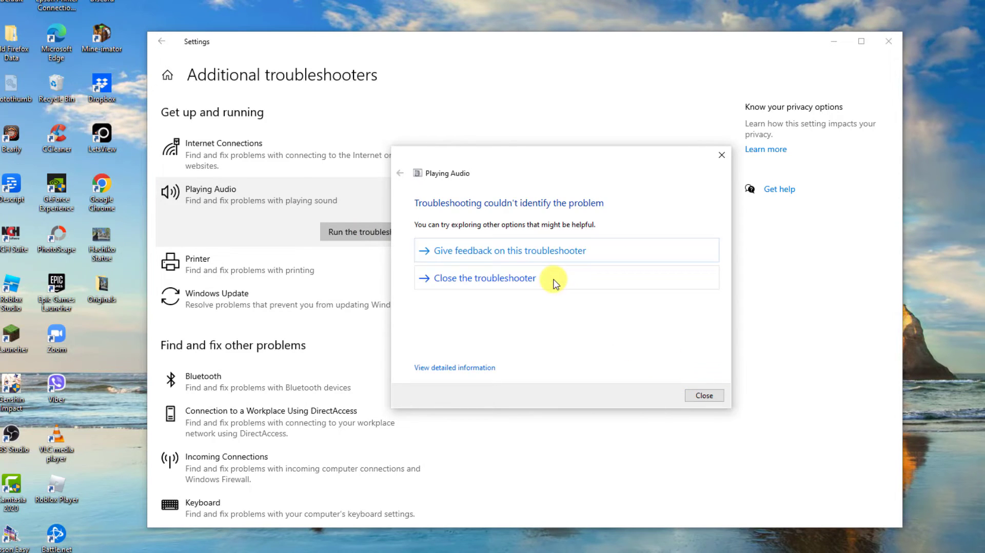
pyautogui.click(283, 41)
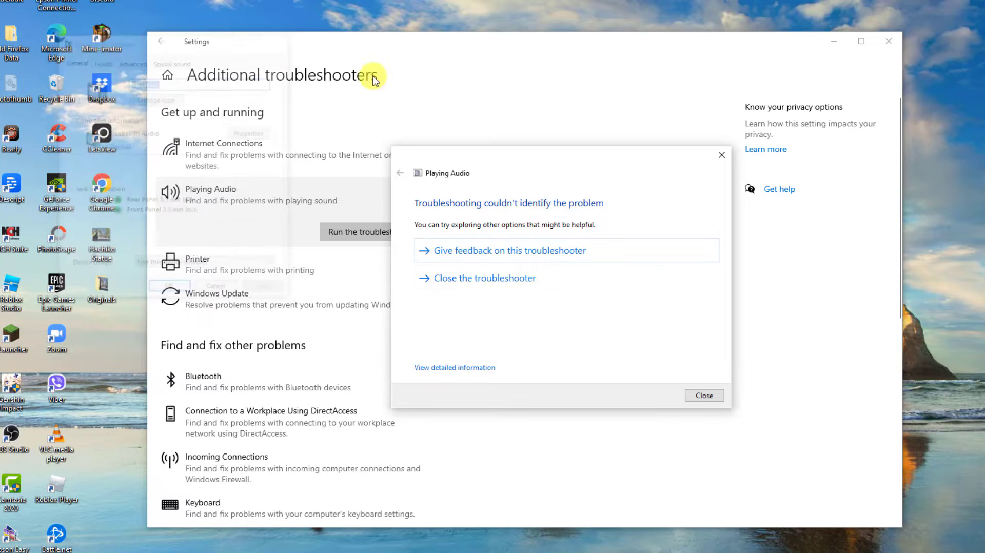
pyautogui.click(705, 397)
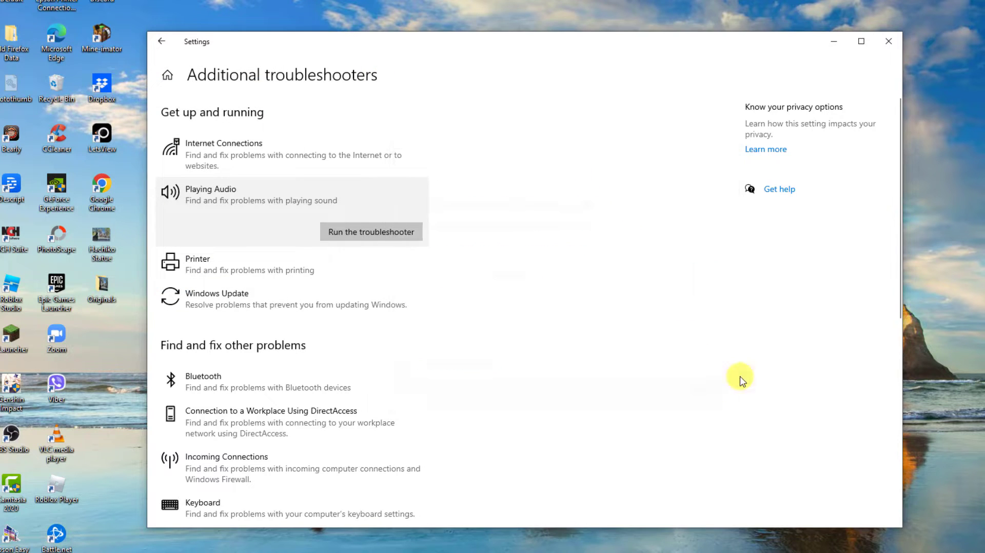
pyautogui.click(888, 41)
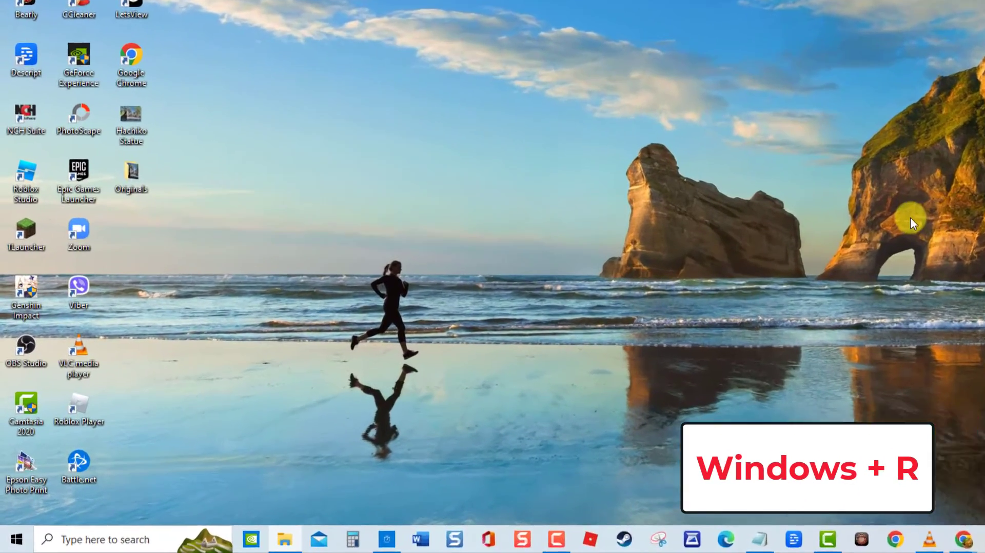
# - Launch services.msc from Run and select the Windows Audio service
pyautogui.press('super+r')
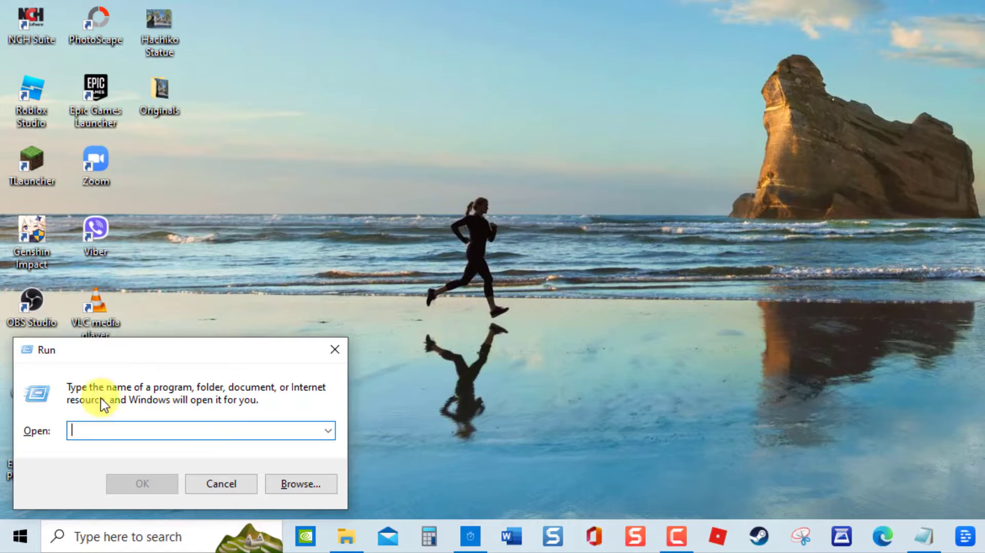
pyautogui.write('services.msc')
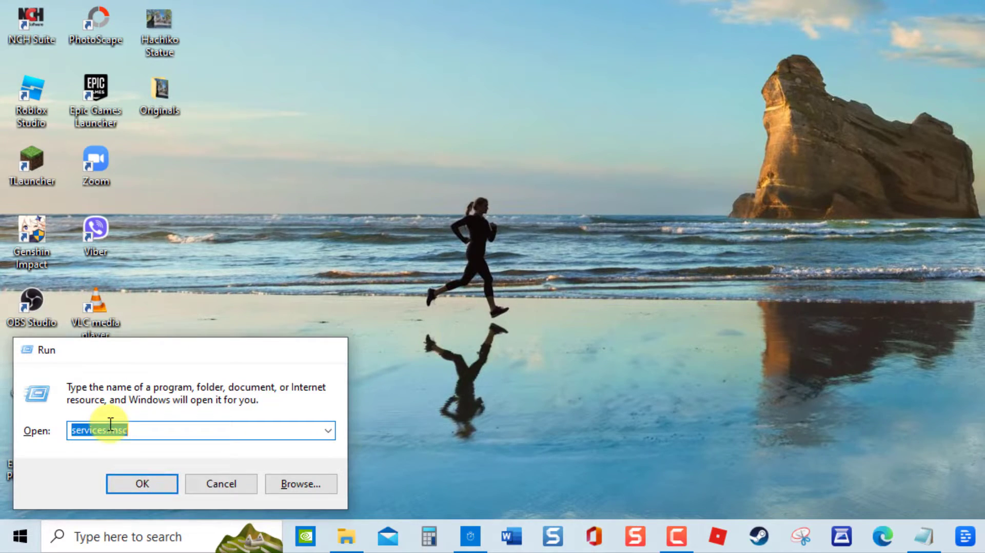
pyautogui.press('Return')
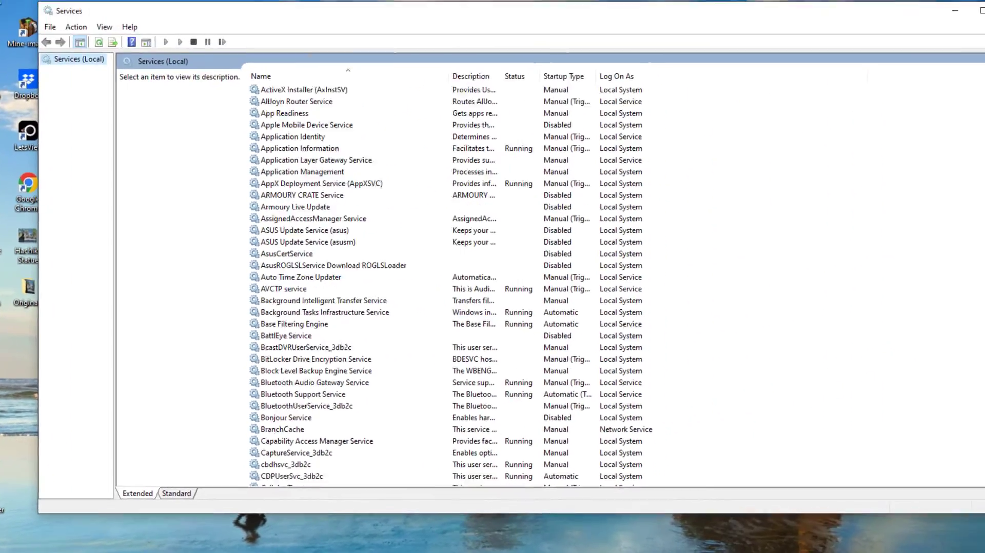
pyautogui.scroll(-20, 945, 372)
pyautogui.scroll(-5, 936, 428)
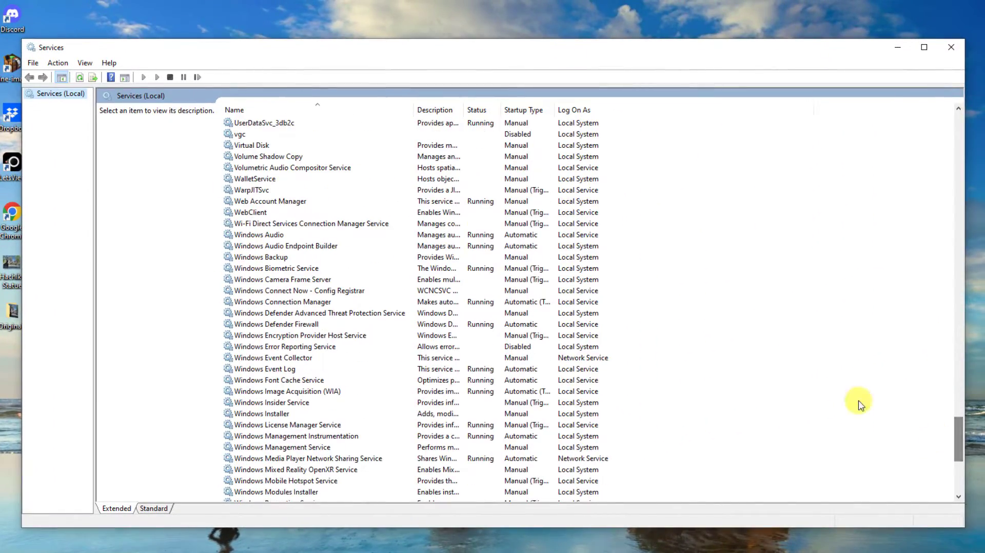
pyautogui.click(267, 236)
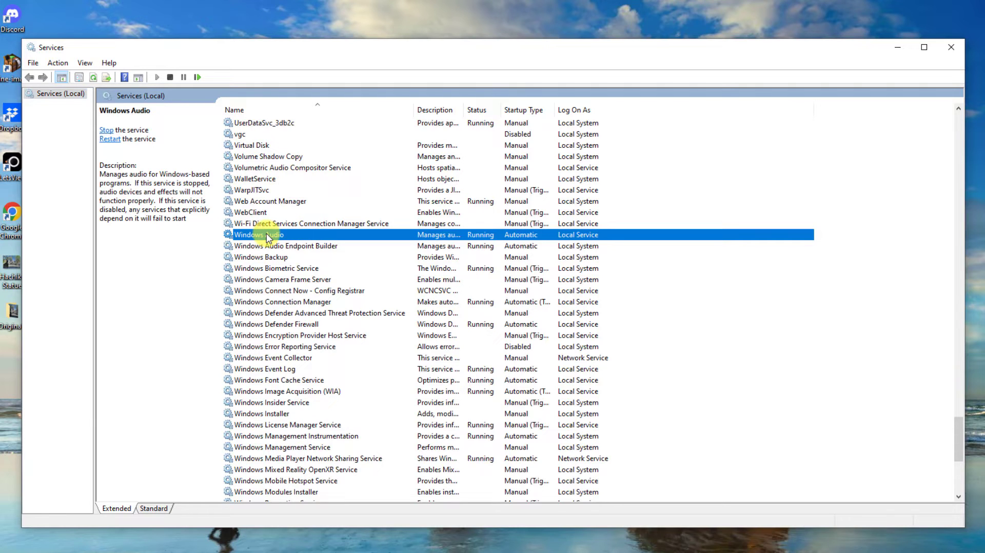
# - Keep Windows Audio's startup type on Automatic in its properties and apply it
pyautogui.rightClick(261, 227)
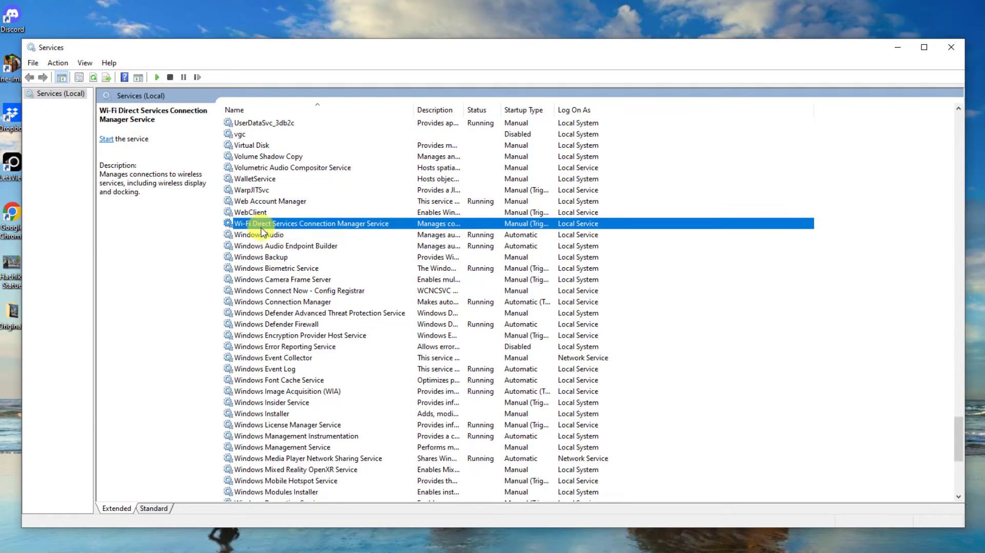
pyautogui.click(243, 234)
pyautogui.rightClick(241, 232)
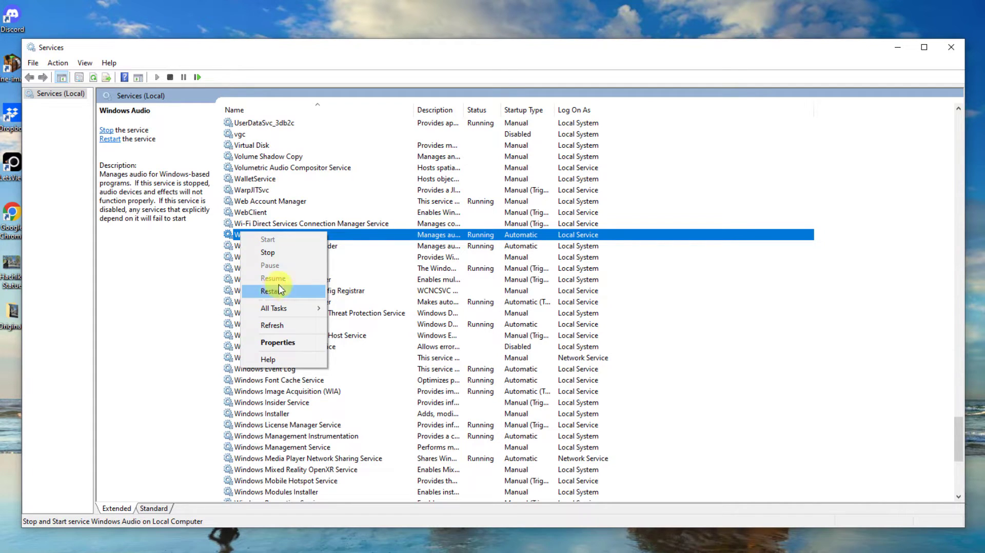
pyautogui.click(220, 281)
pyautogui.rightClick(271, 237)
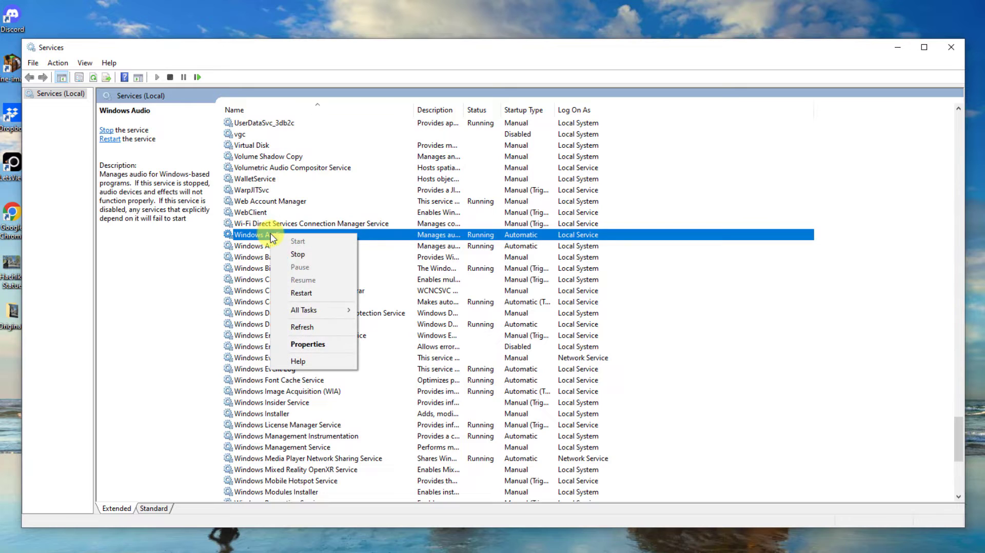
pyautogui.click(303, 343)
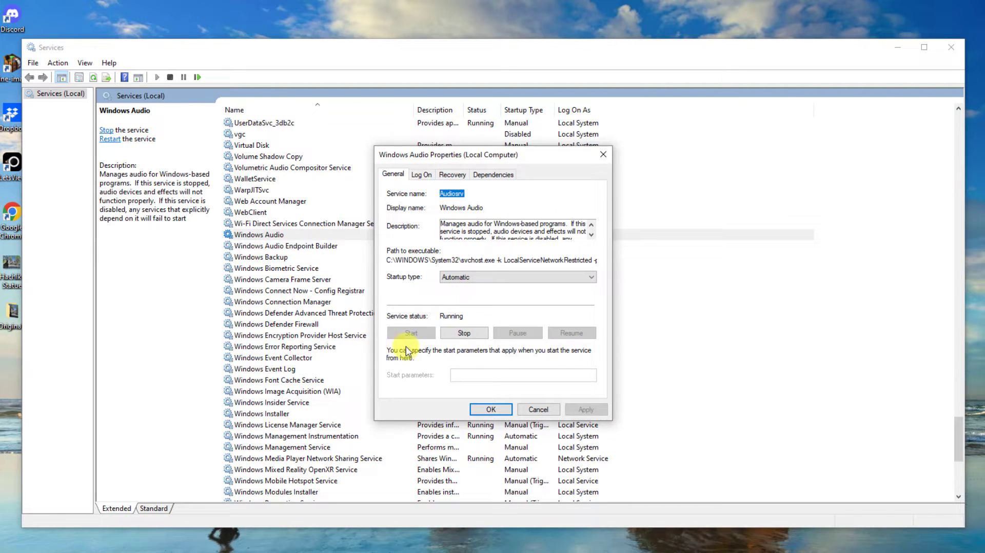
pyautogui.click(506, 279)
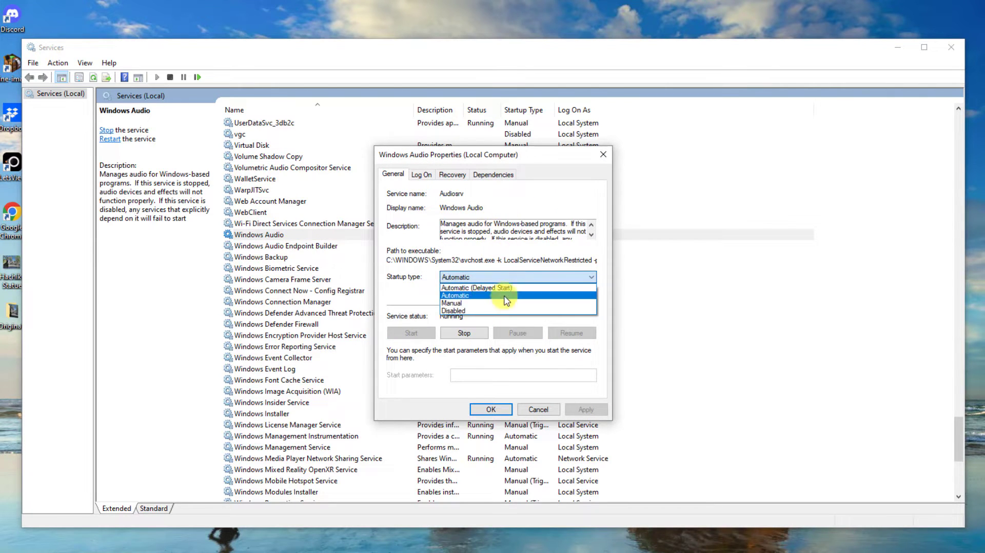
pyautogui.click(505, 294)
pyautogui.click(593, 411)
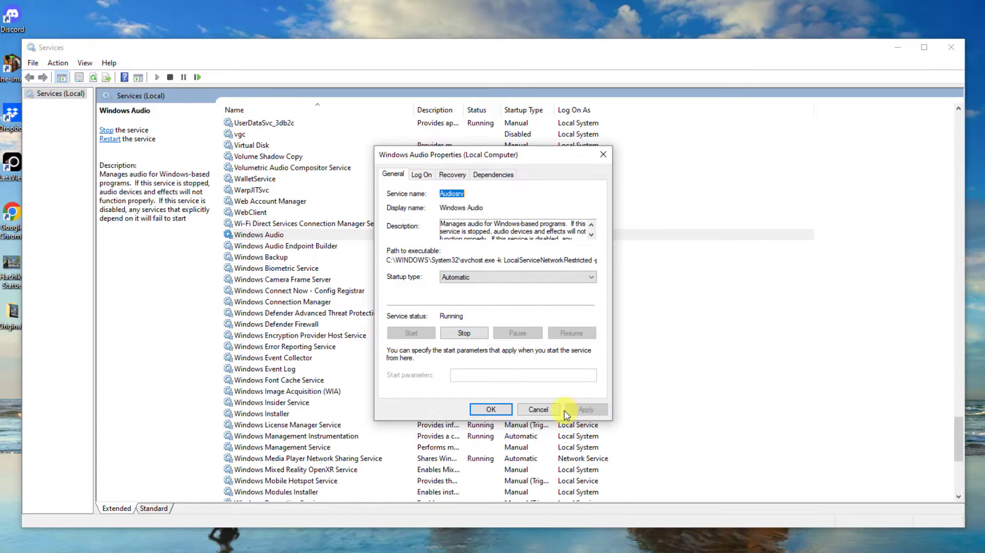
pyautogui.click(482, 410)
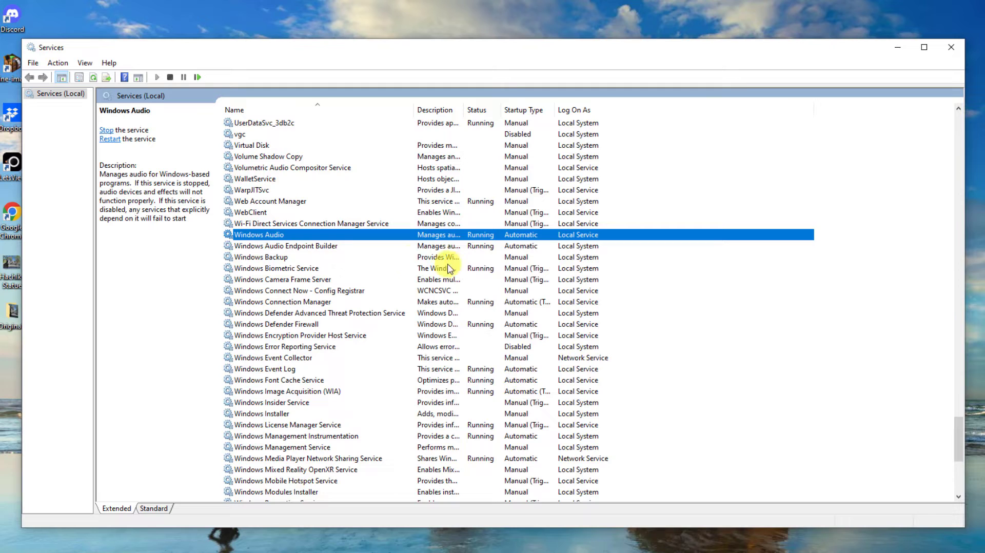
# - Keep Windows Audio Endpoint Builder's startup type Automatic, apply it, and close Services
pyautogui.click(291, 247)
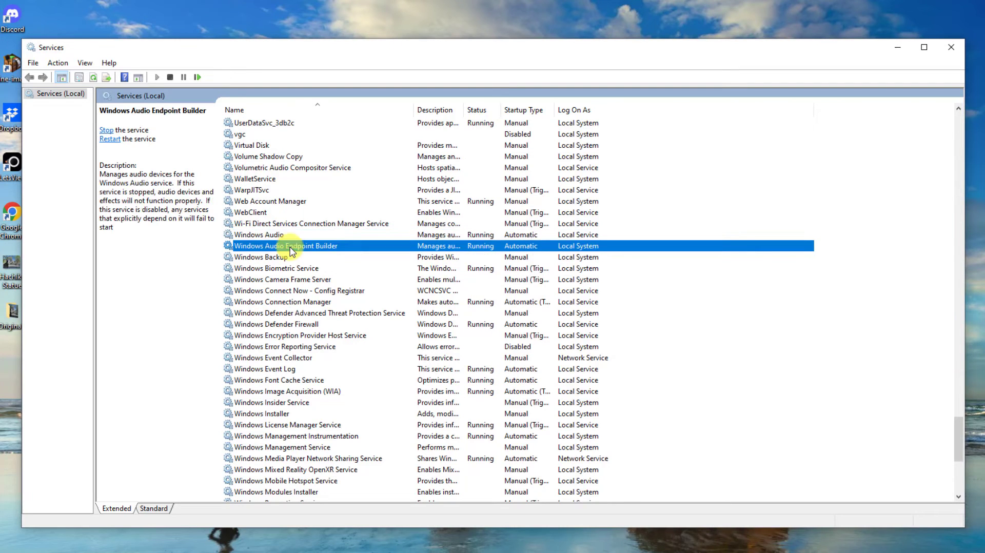
pyautogui.rightClick(288, 249)
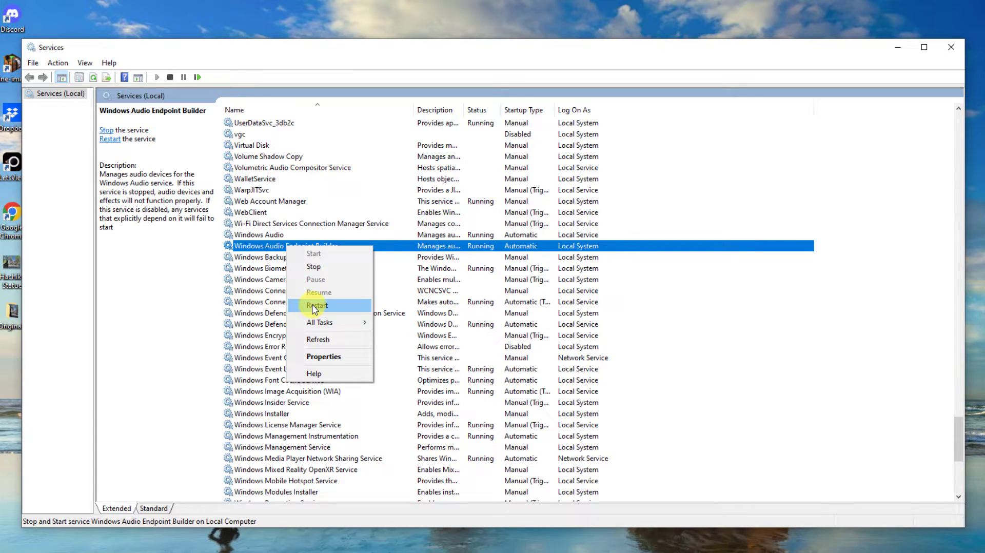
pyautogui.click(191, 284)
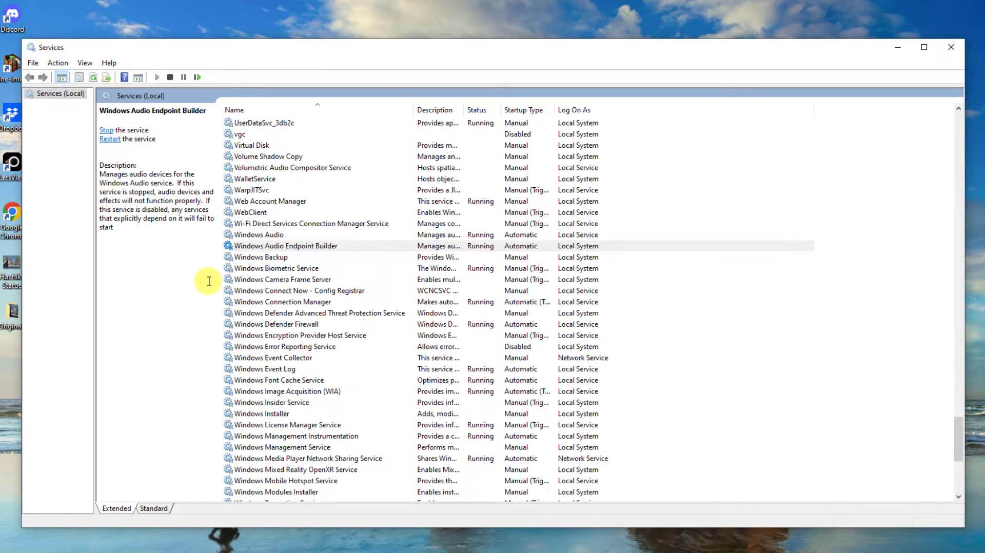
pyautogui.rightClick(276, 250)
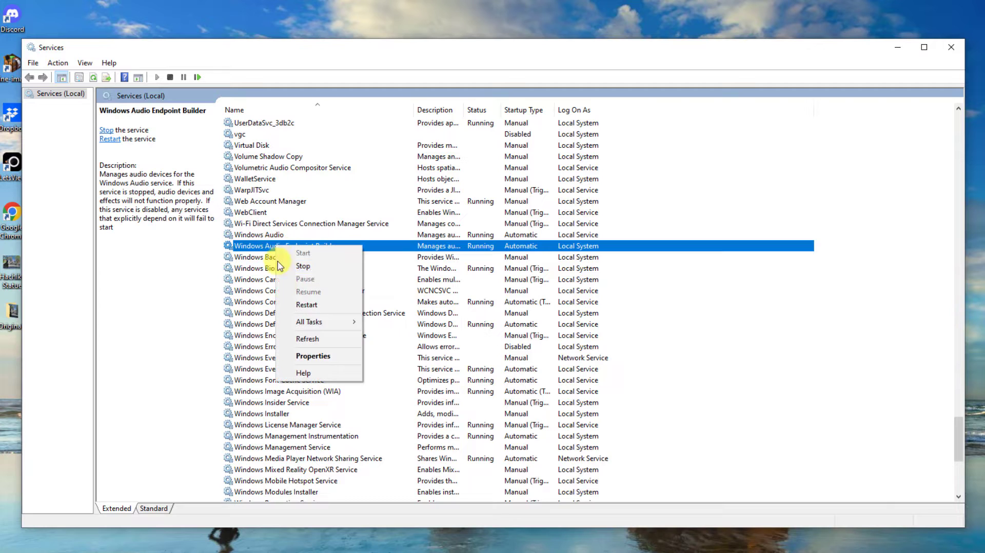
pyautogui.click(328, 354)
pyautogui.click(508, 277)
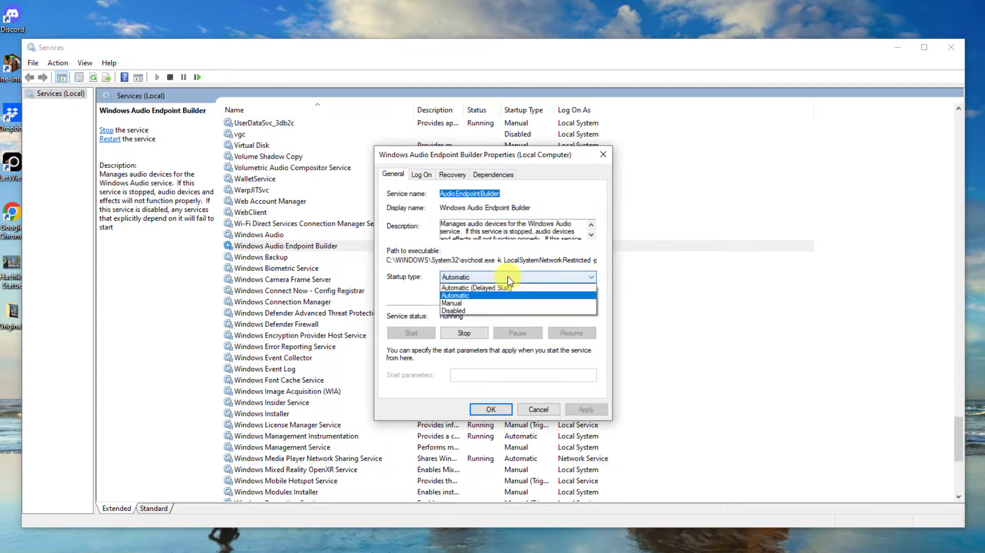
pyautogui.click(507, 296)
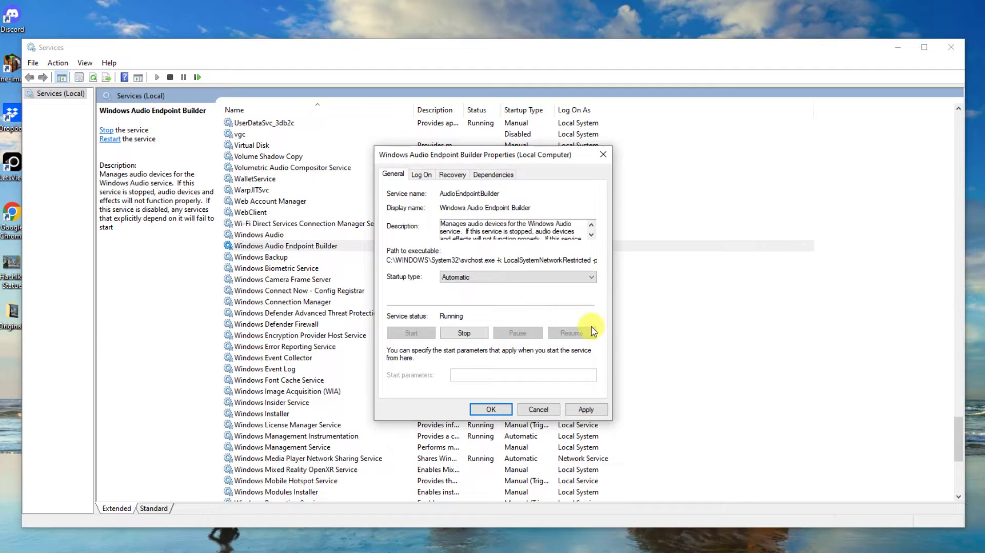
pyautogui.click(587, 410)
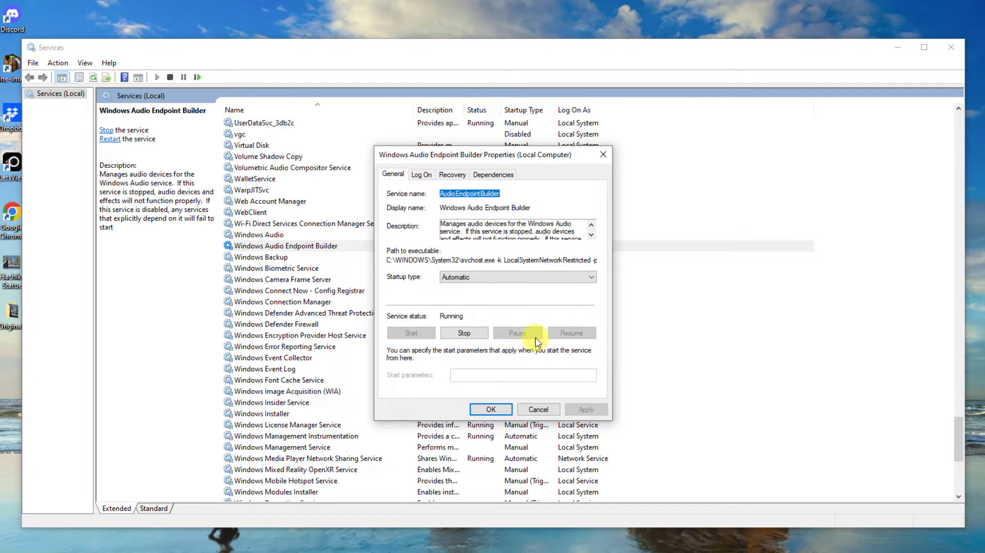
pyautogui.click(491, 409)
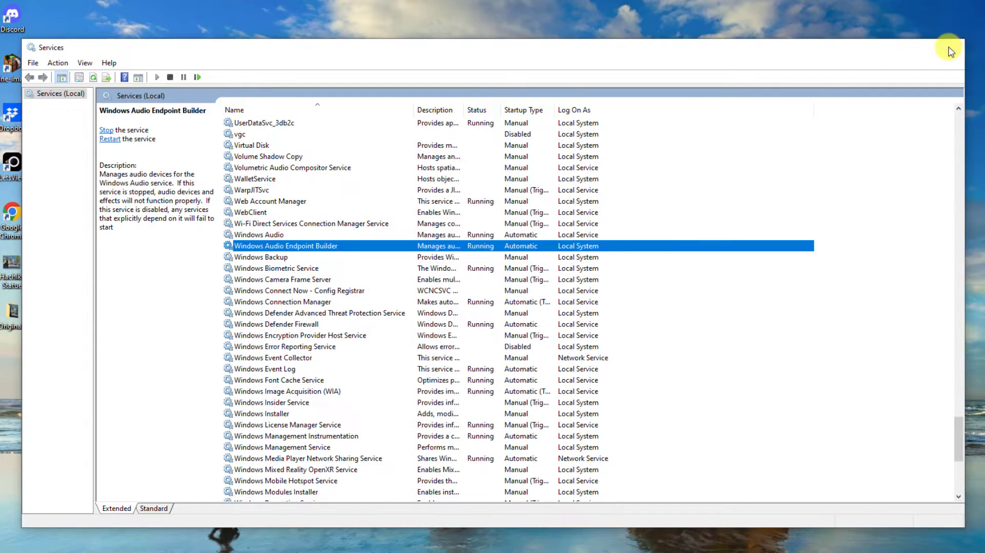
pyautogui.click(951, 47)
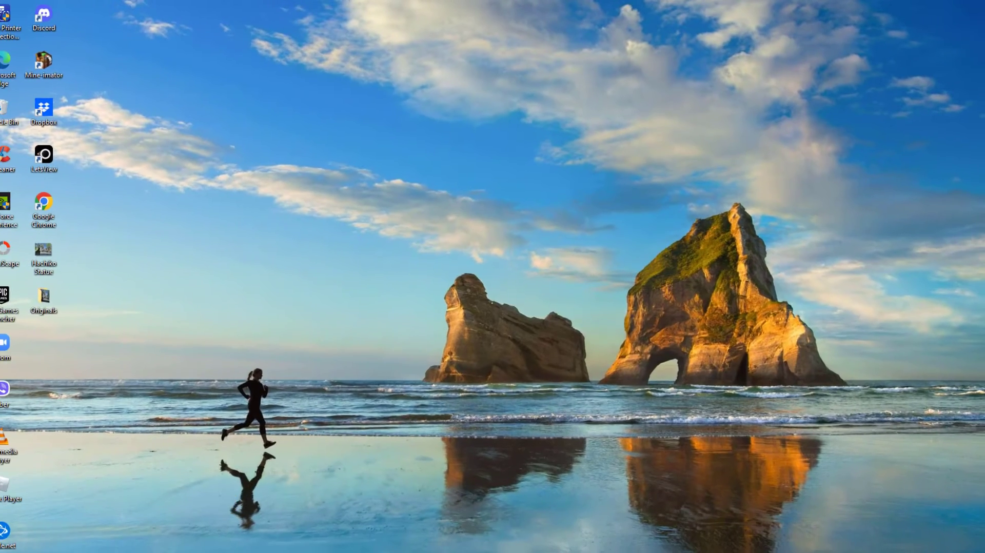
pyautogui.click(11, 544)
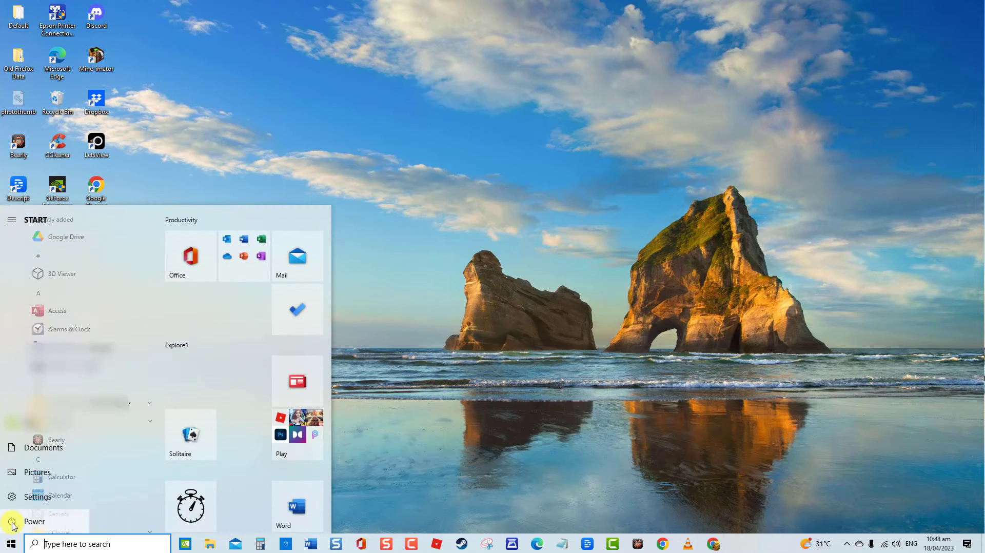
# - Restart the computer from the Start menu's power options
pyautogui.click(18, 521)
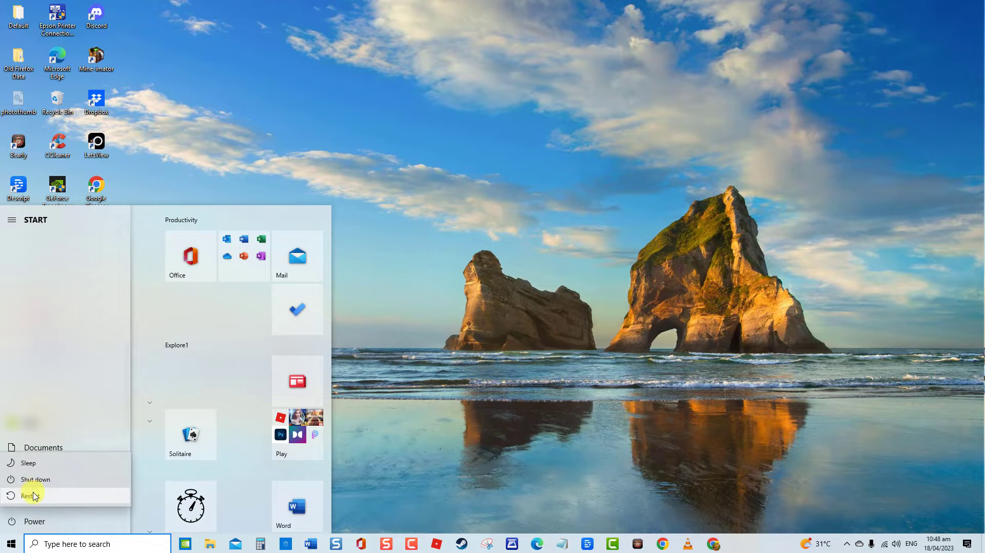
pyautogui.click(31, 496)
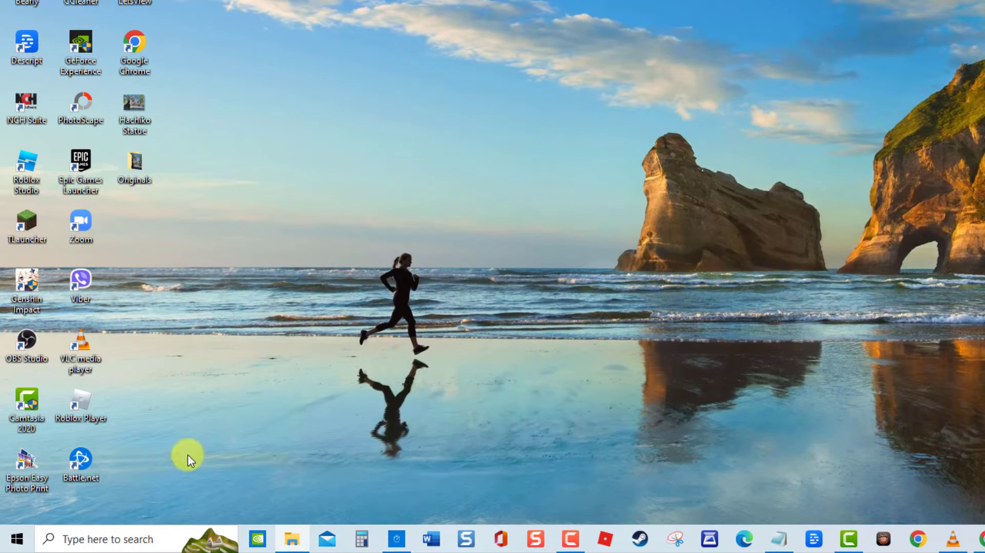
# - Restart the Windows Explorer process in Task Manager, then close Task Manager
pyautogui.rightClick(17, 539)
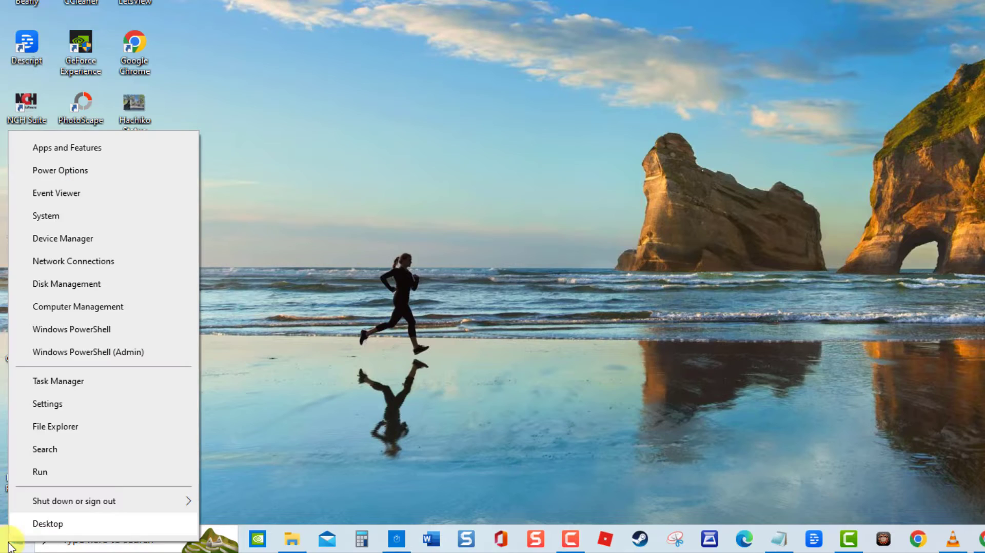
pyautogui.click(77, 383)
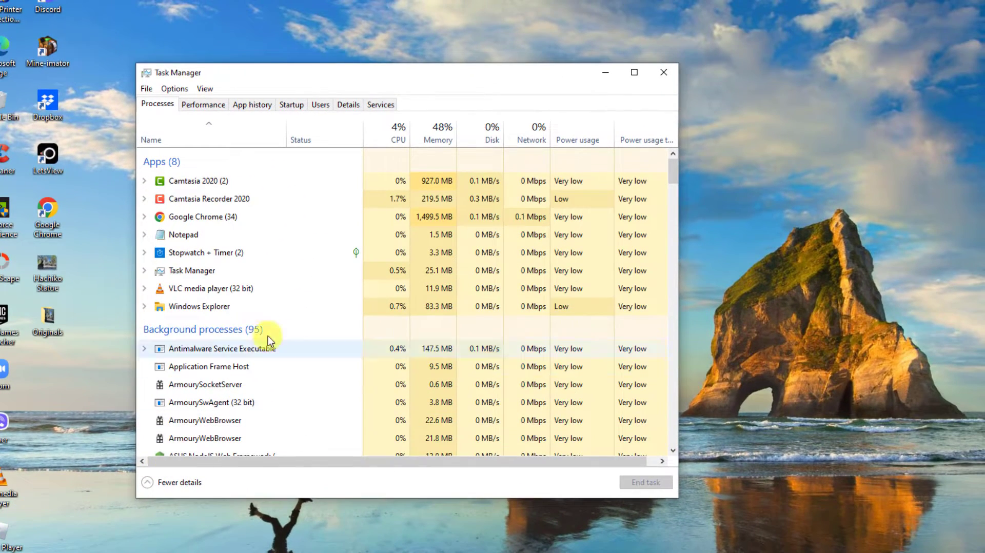
pyautogui.click(223, 306)
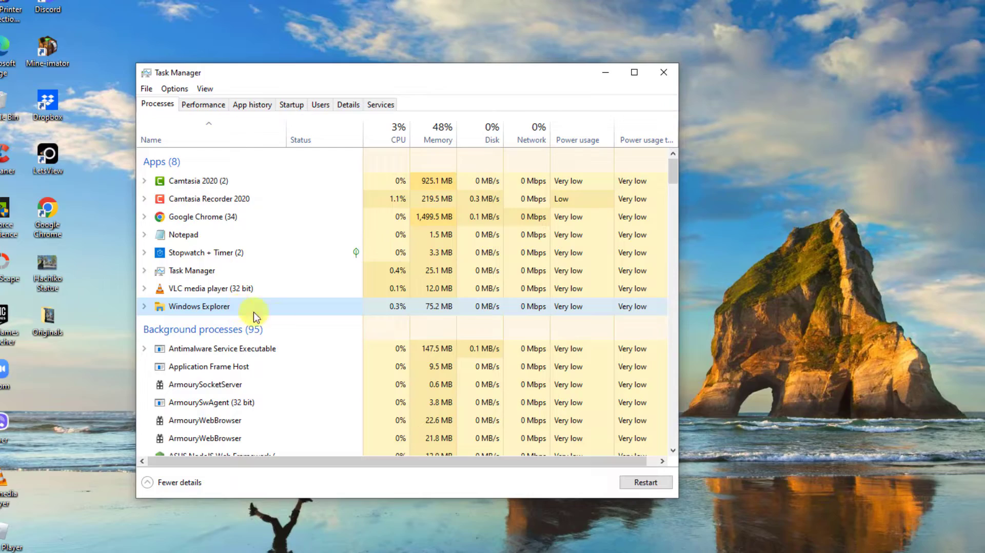
pyautogui.click(637, 480)
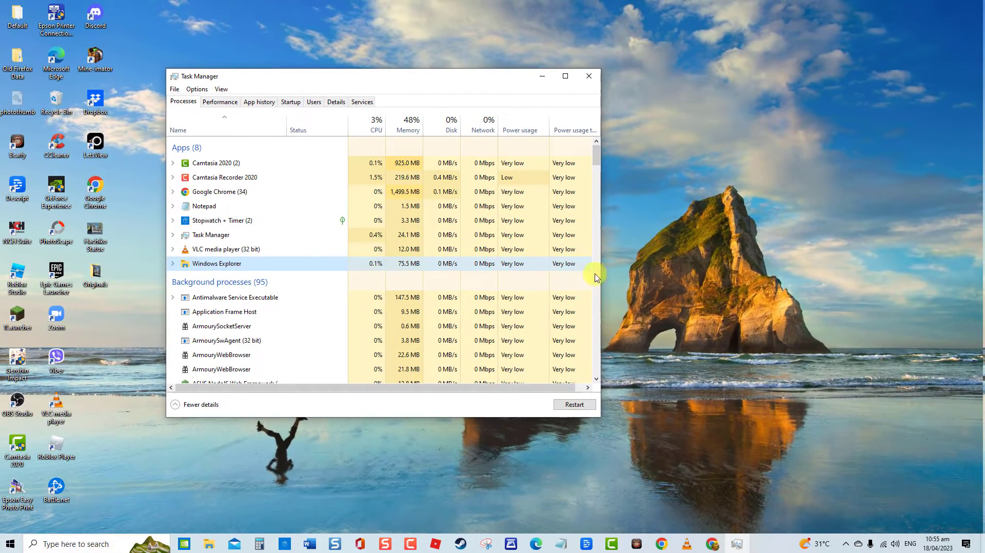
pyautogui.click(589, 76)
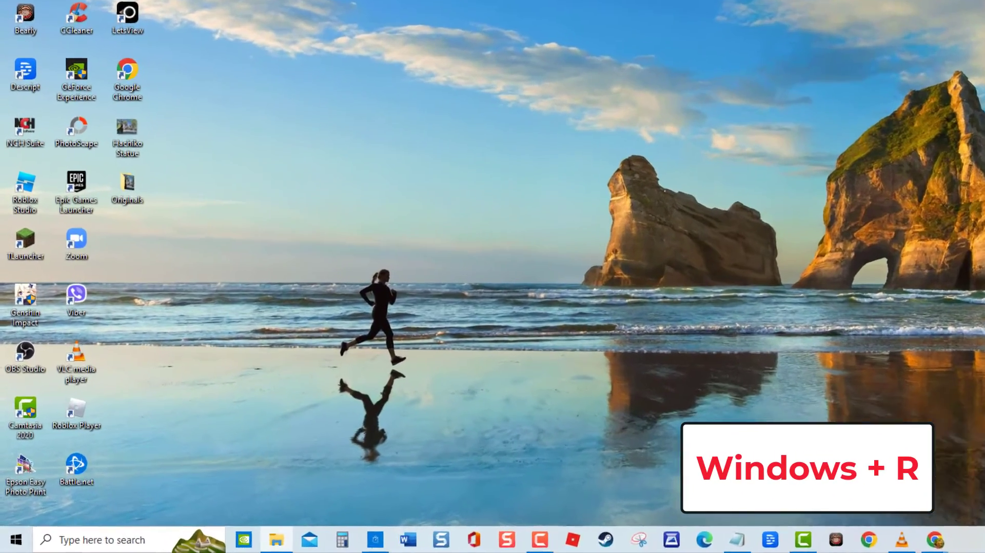
pyautogui.press('super+r')
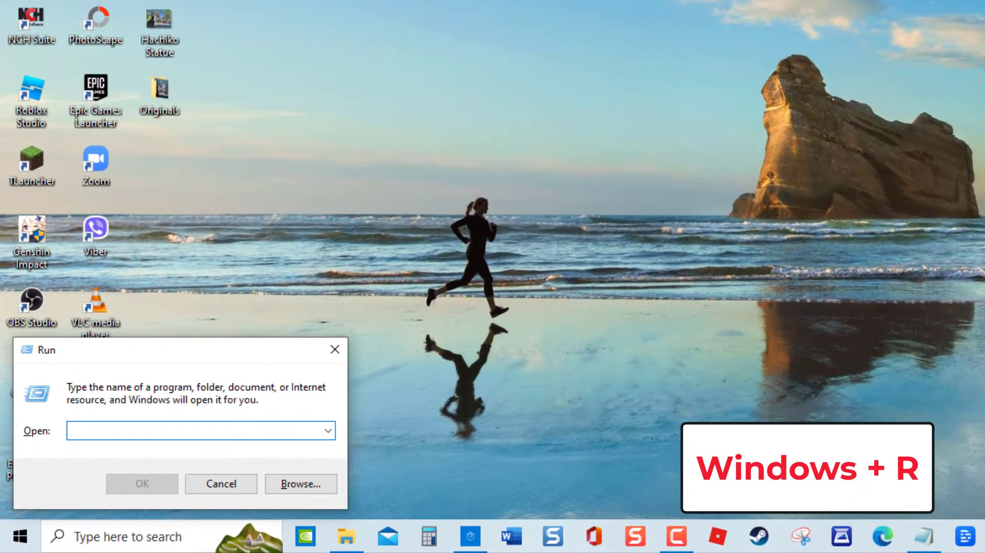
# - Search automatically for a newer Realtek(R) Audio driver in devmgmt.msc; the best is already installed
pyautogui.write('devmgmt.msc')
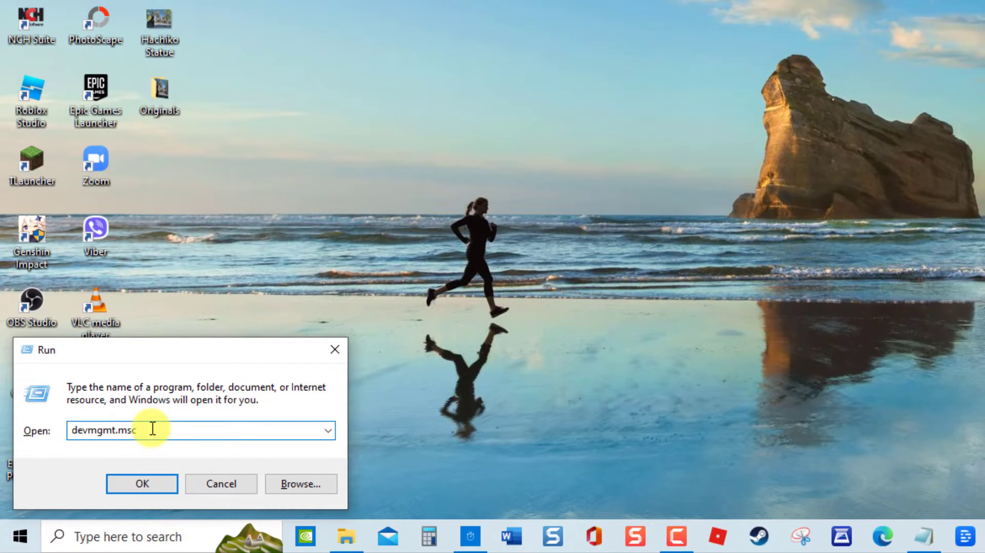
pyautogui.press('Return')
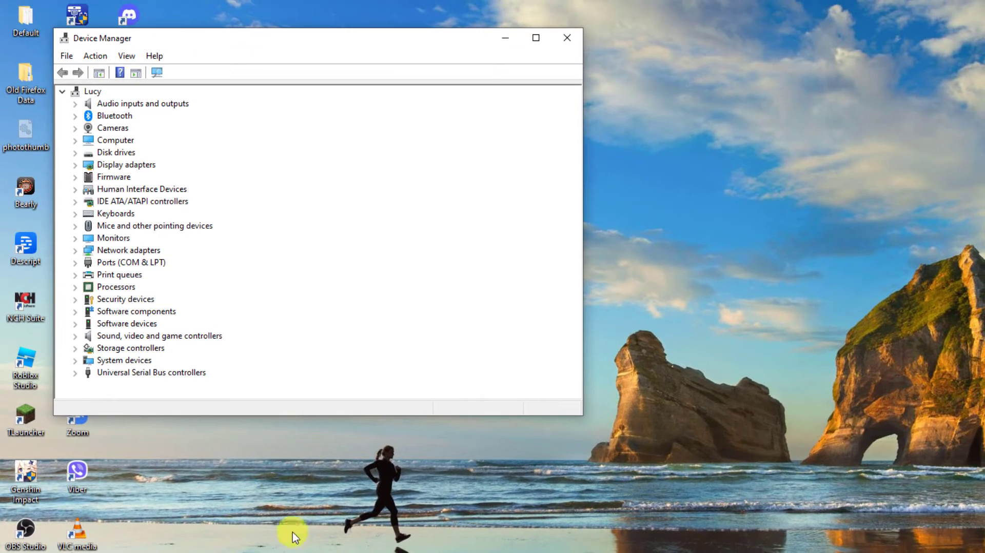
pyautogui.click(76, 337)
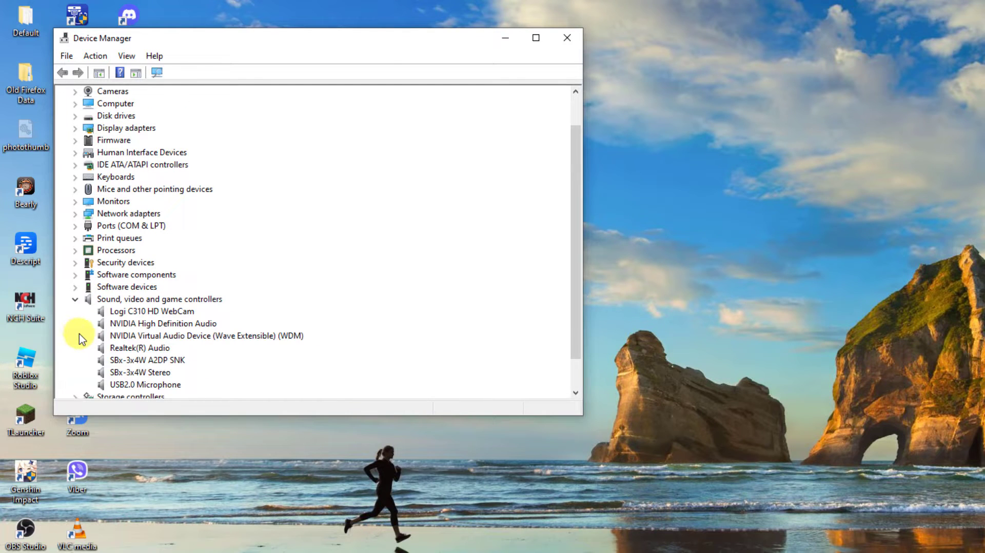
pyautogui.rightClick(122, 348)
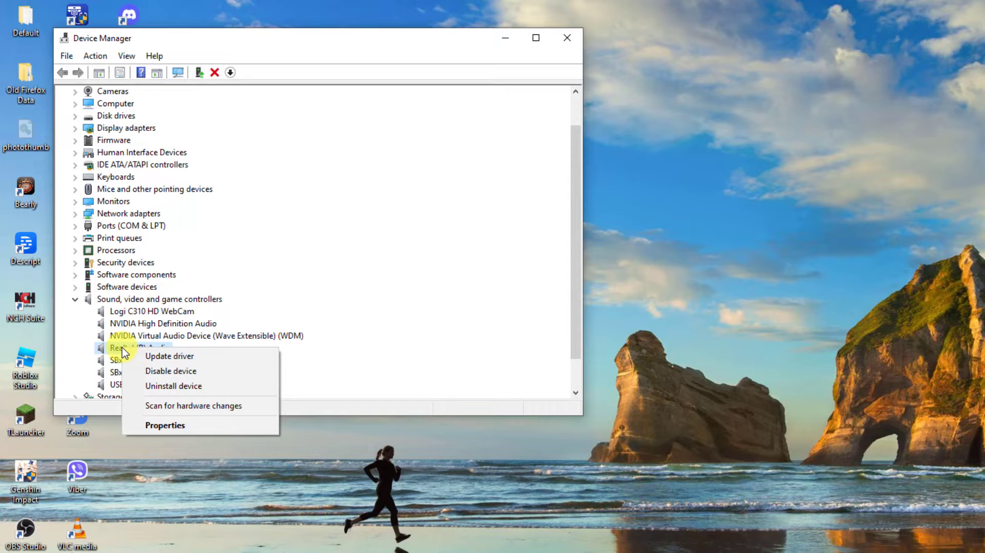
pyautogui.click(134, 356)
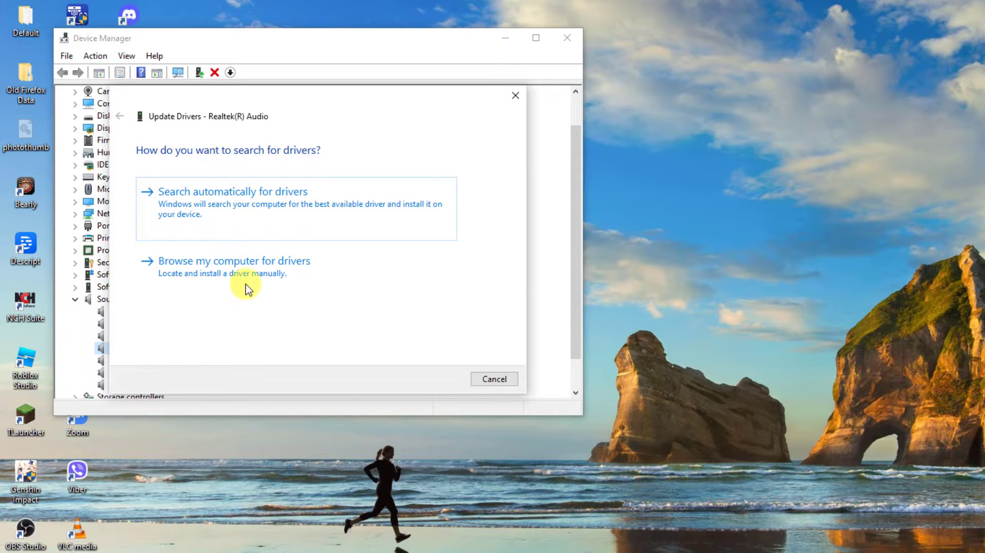
pyautogui.click(266, 210)
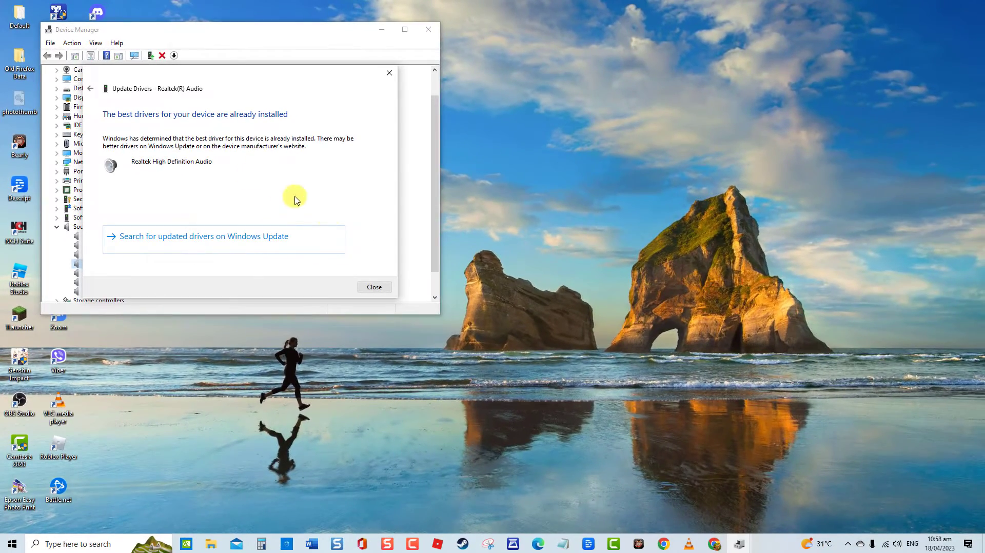
pyautogui.click(374, 288)
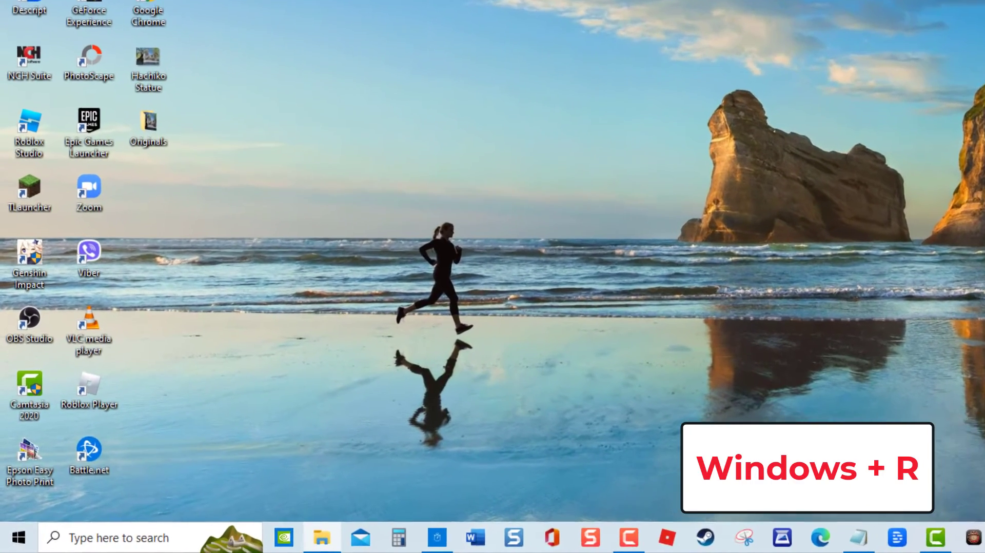
# - Reopen Device Manager at the Realtek(R) Audio device, close it, and show Start's power options
pyautogui.press('super+r')
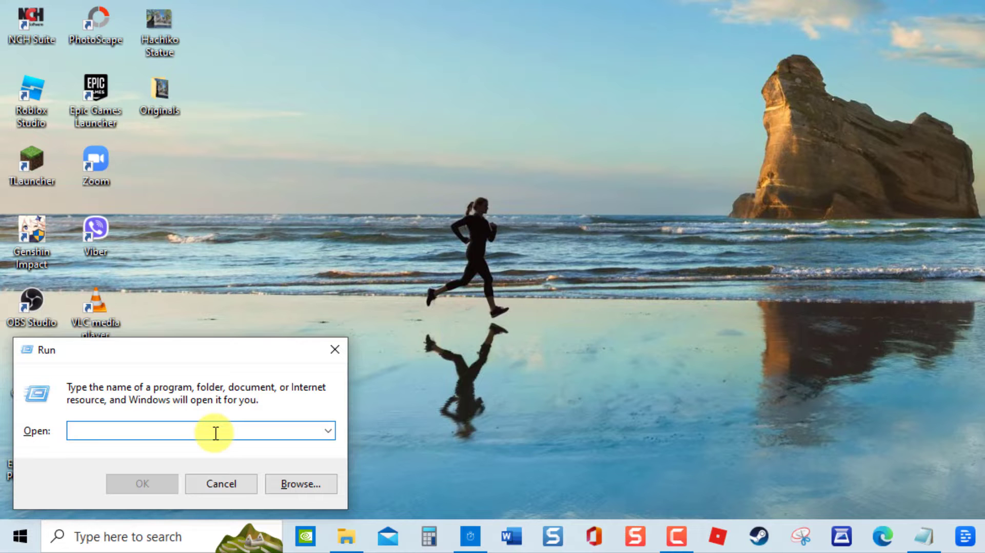
pyautogui.write('devmgmt.msc')
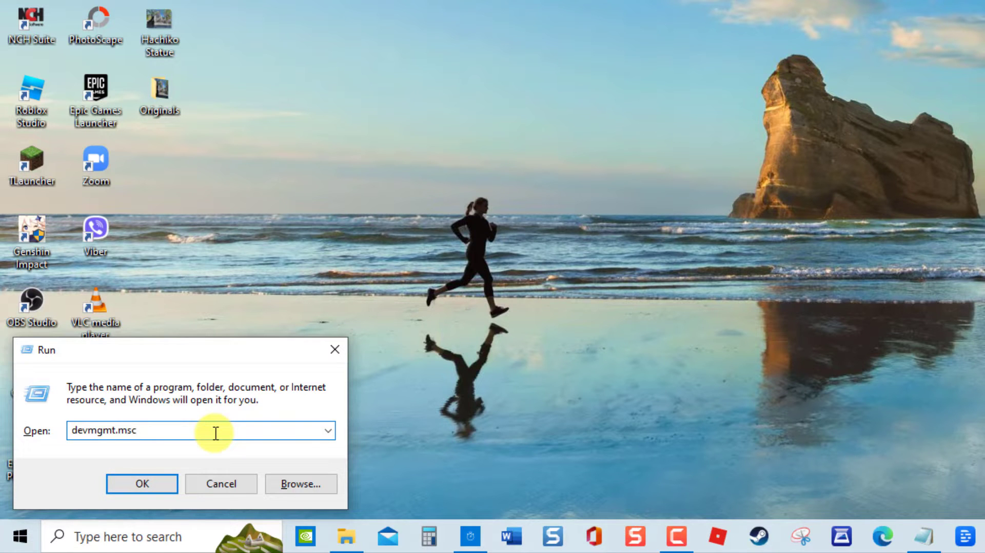
pyautogui.press('Return')
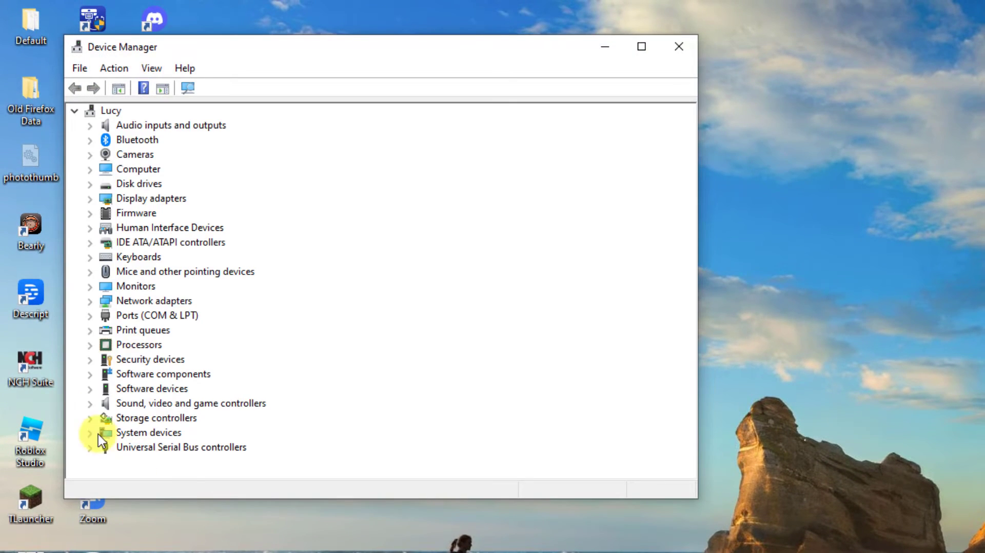
pyautogui.click(95, 404)
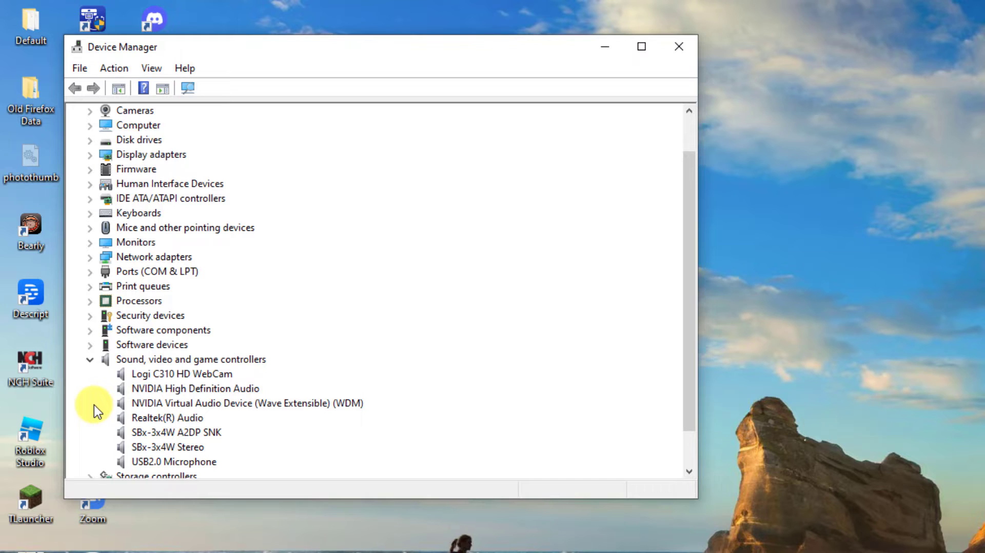
pyautogui.rightClick(171, 415)
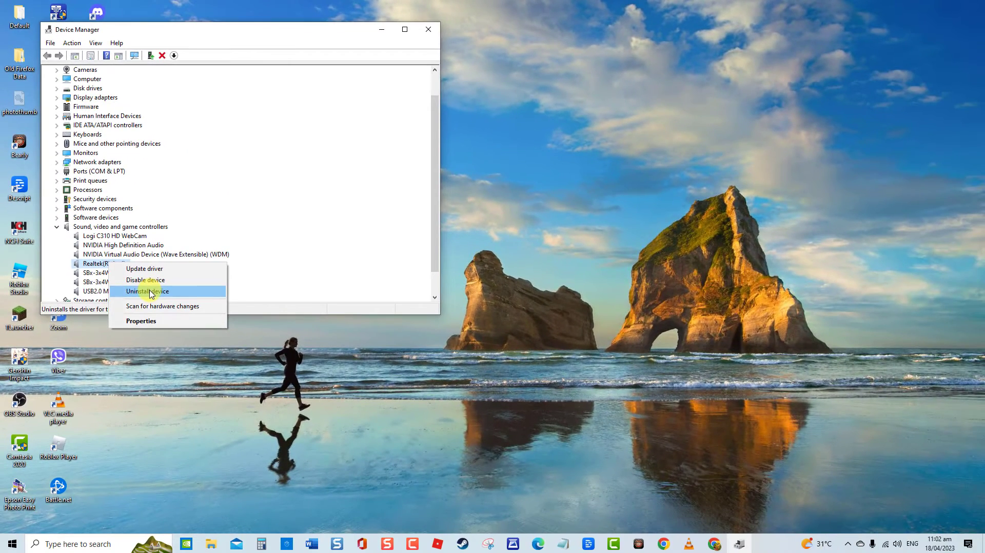
pyautogui.click(429, 29)
pyautogui.click(429, 29)
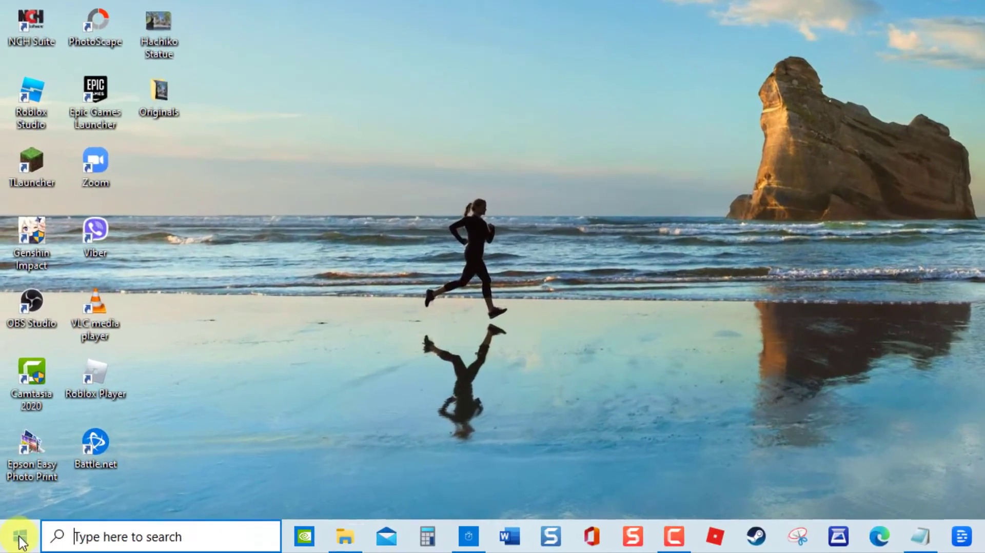
pyautogui.click(12, 544)
pyautogui.click(14, 521)
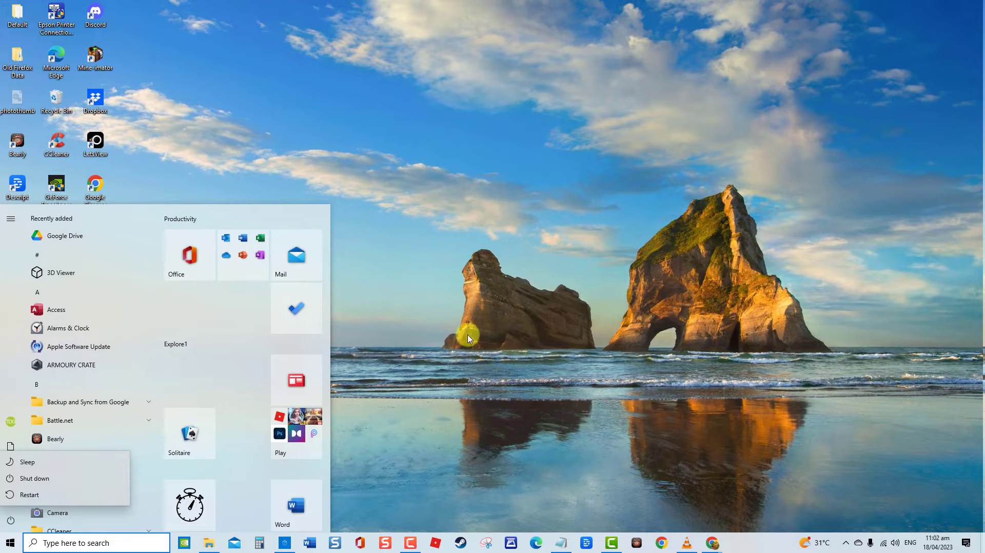
# - Restart the PC and let it come back to the desktop
pyautogui.click(541, 329)
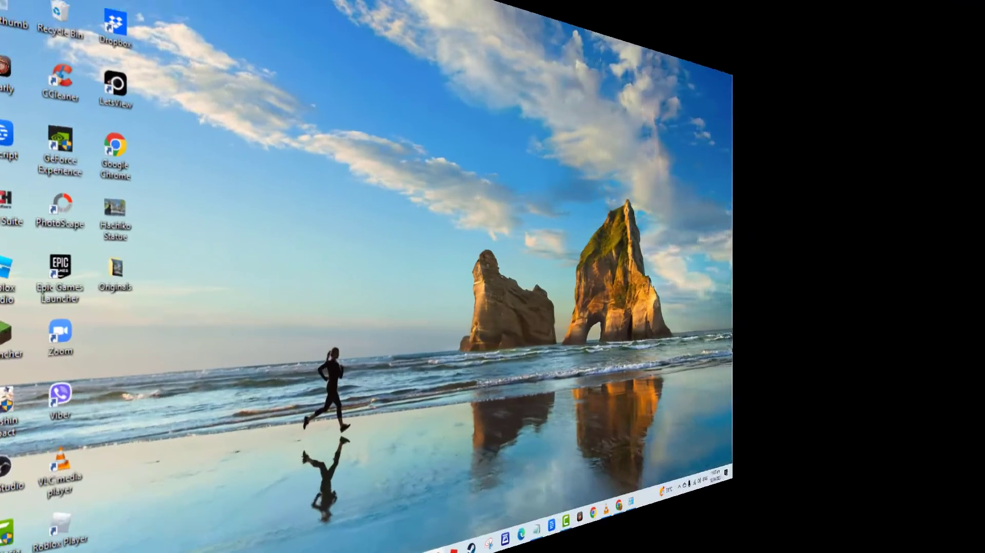
pyautogui.click(89, 450)
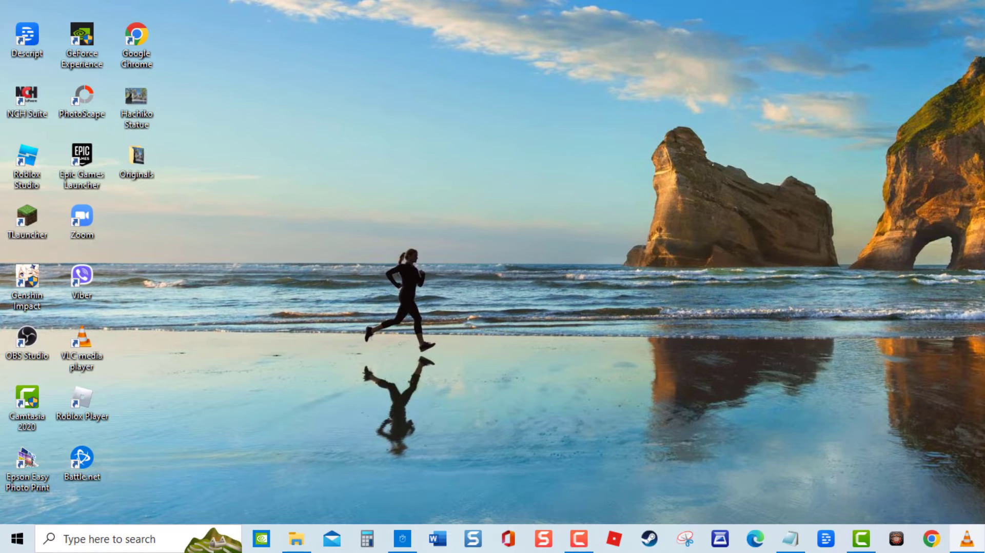
# - Open Sound from Control Panel with items viewed as Large icons
pyautogui.click(115, 538)
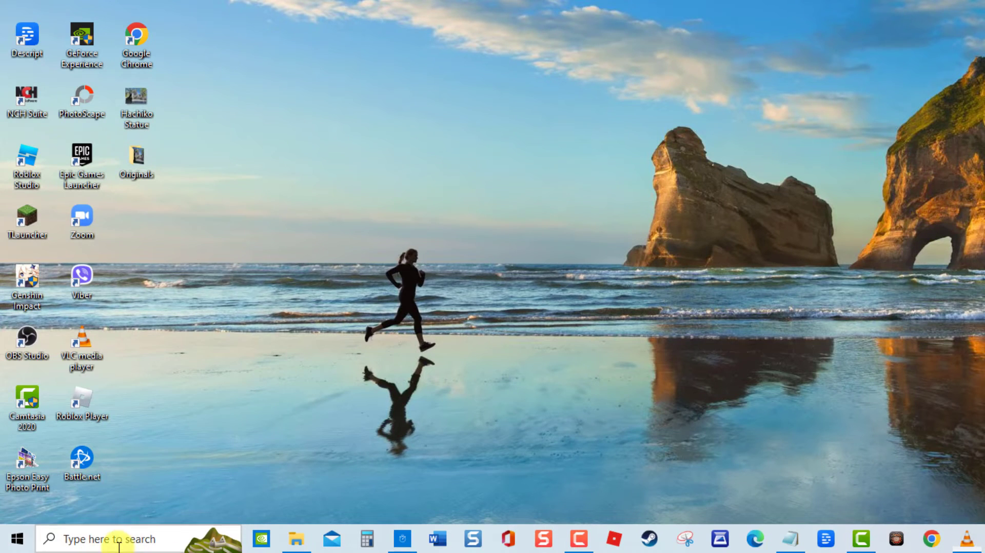
pyautogui.write('control panel')
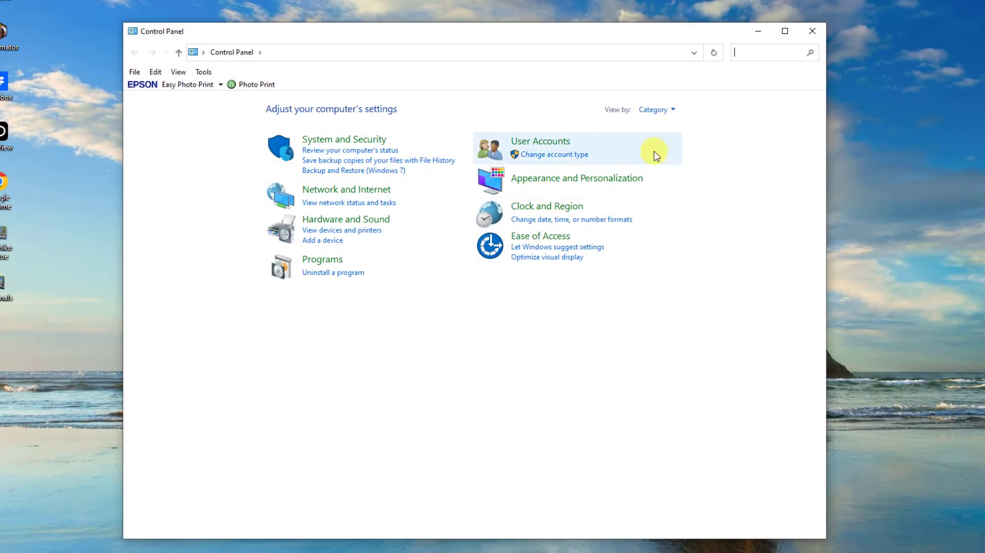
pyautogui.click(657, 109)
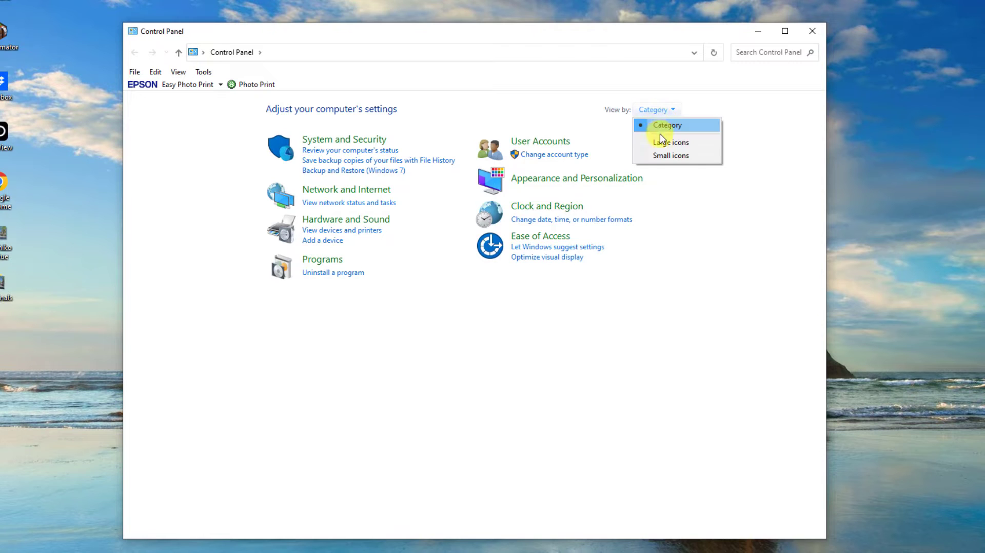
pyautogui.click(660, 140)
pyautogui.click(231, 367)
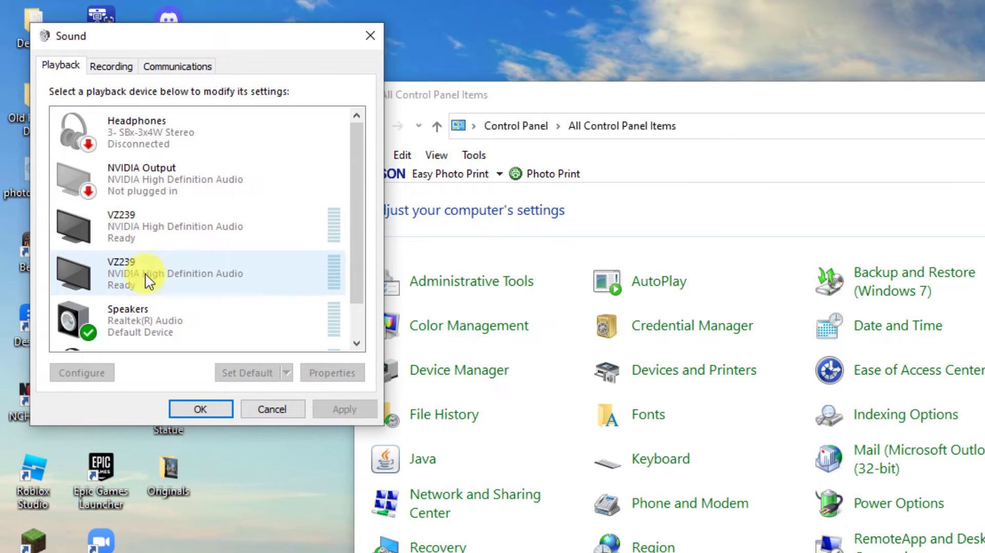
# - Open the properties of the Realtek Speakers playback device
pyautogui.click(137, 315)
pyautogui.rightClick(138, 315)
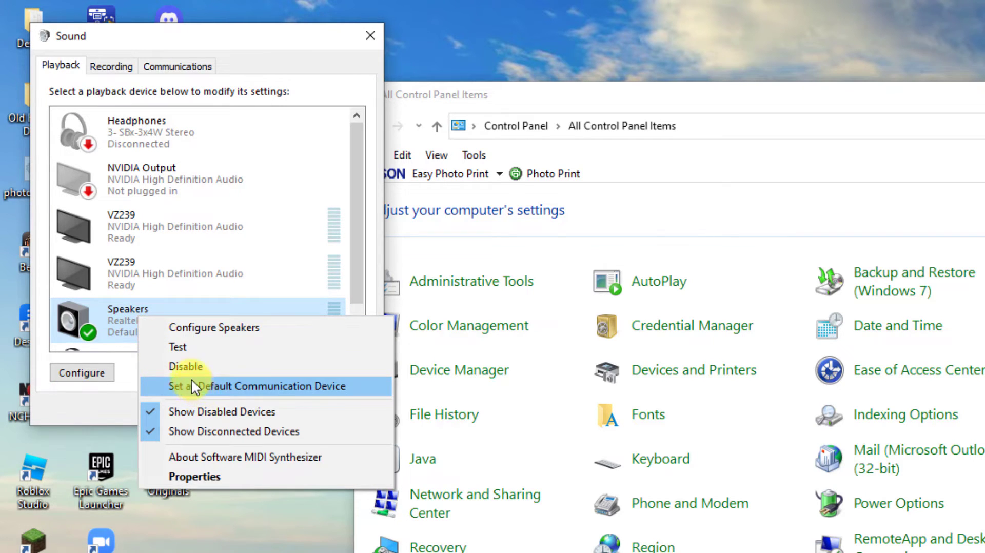
pyautogui.rightClick(101, 327)
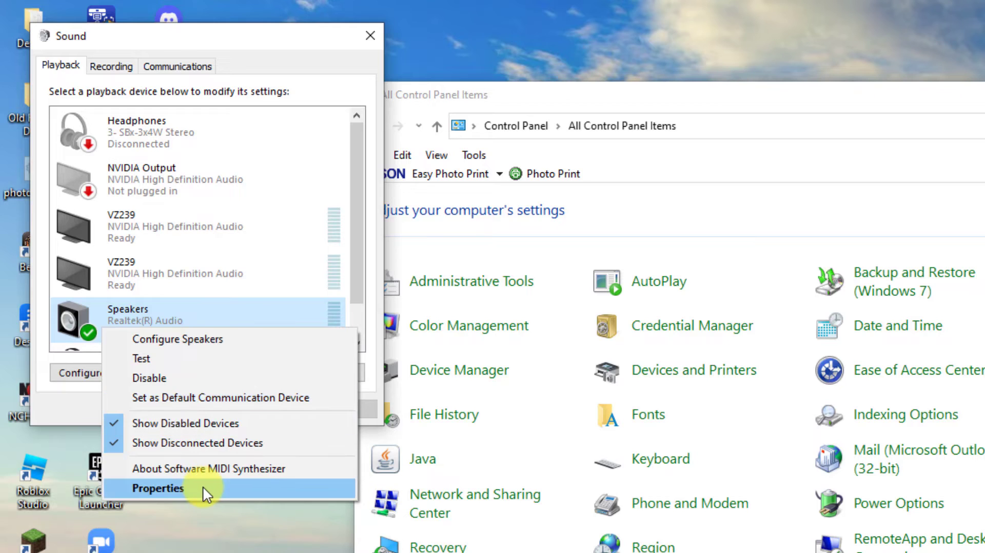
pyautogui.click(202, 487)
# - Raise the Realtek output level to 100 and keep both exclusive mode options enabled
pyautogui.click(128, 137)
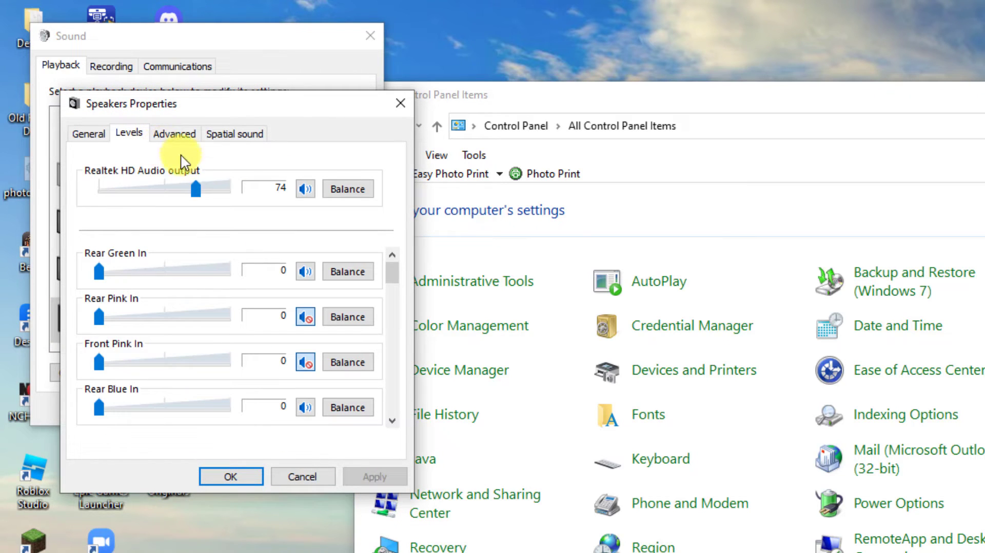
pyautogui.moveTo(227, 192); pyautogui.dragTo(246, 193)
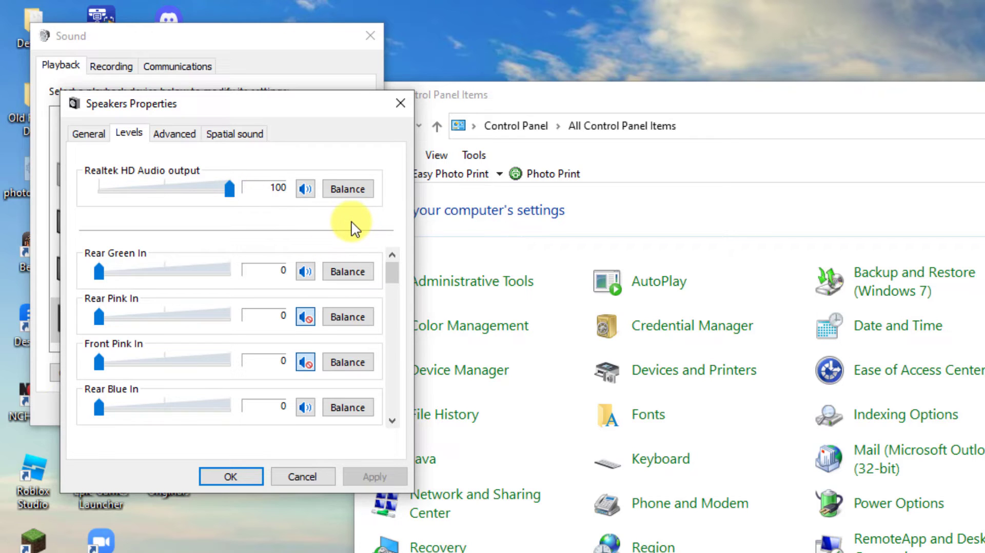
pyautogui.click(186, 141)
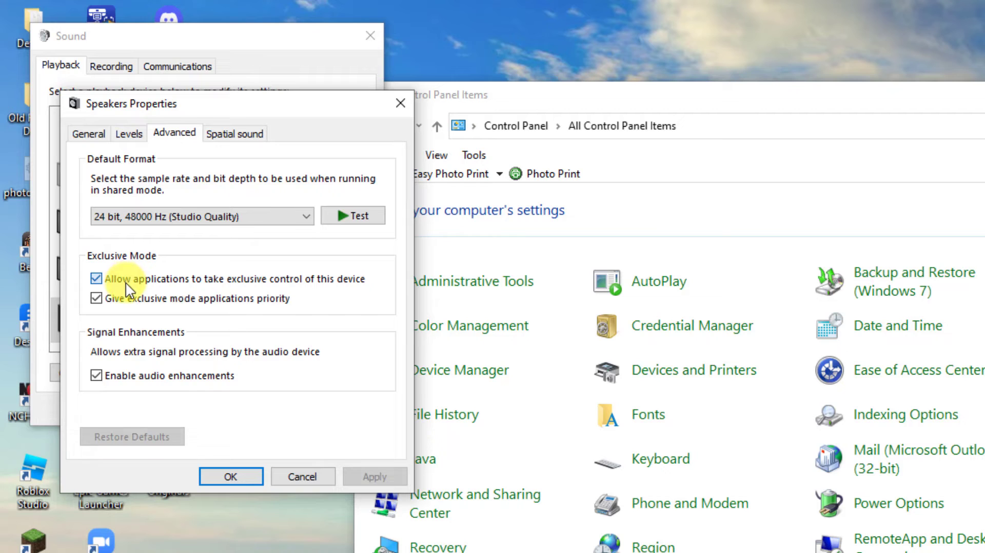
pyautogui.click(100, 277)
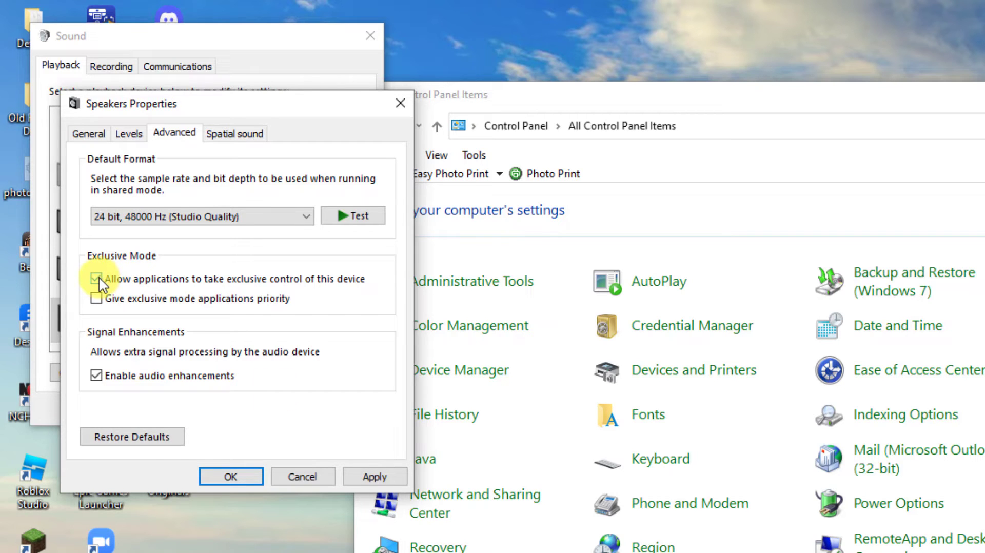
pyautogui.click(132, 437)
pyautogui.click(375, 477)
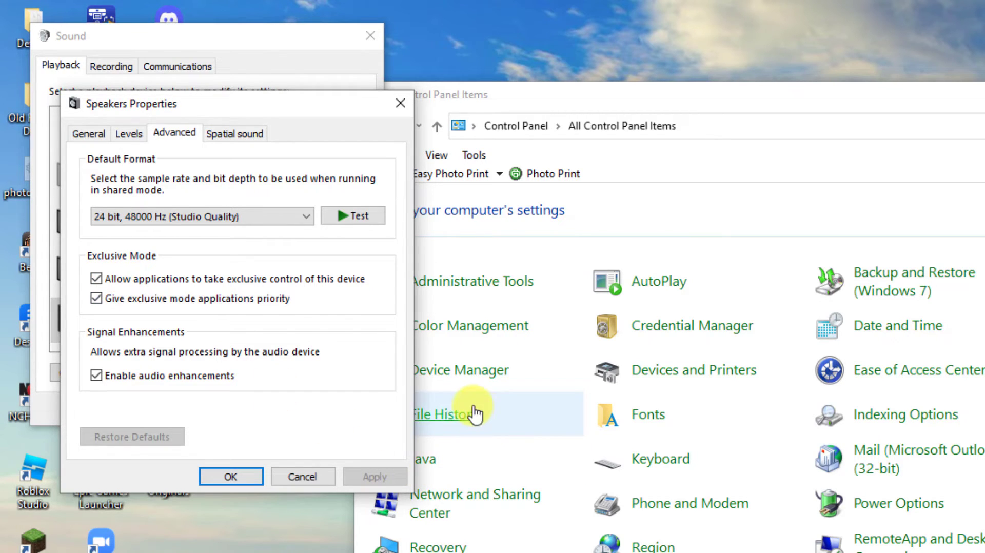
# - Confirm the speaker property changes and close the Sound dialog and Control Panel
pyautogui.click(232, 476)
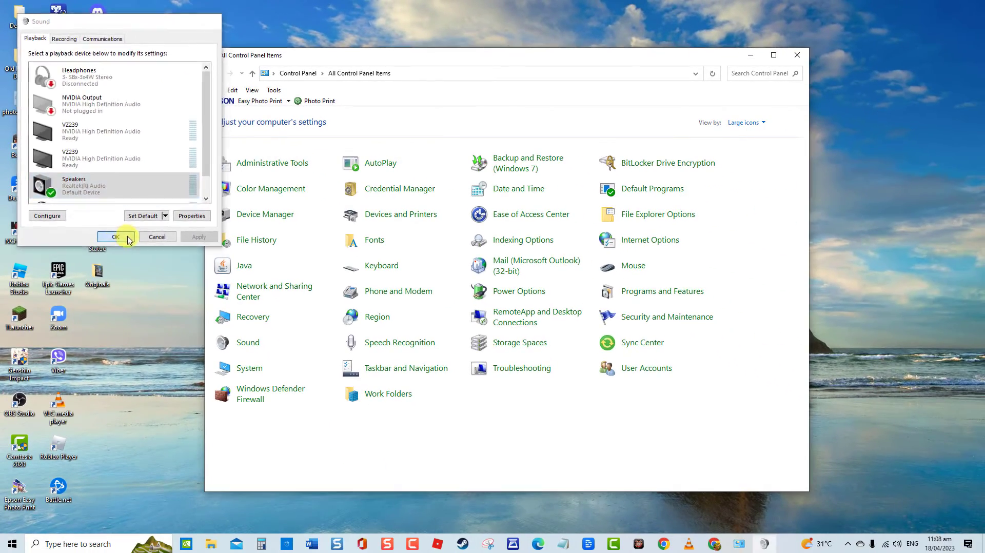
pyautogui.click(116, 237)
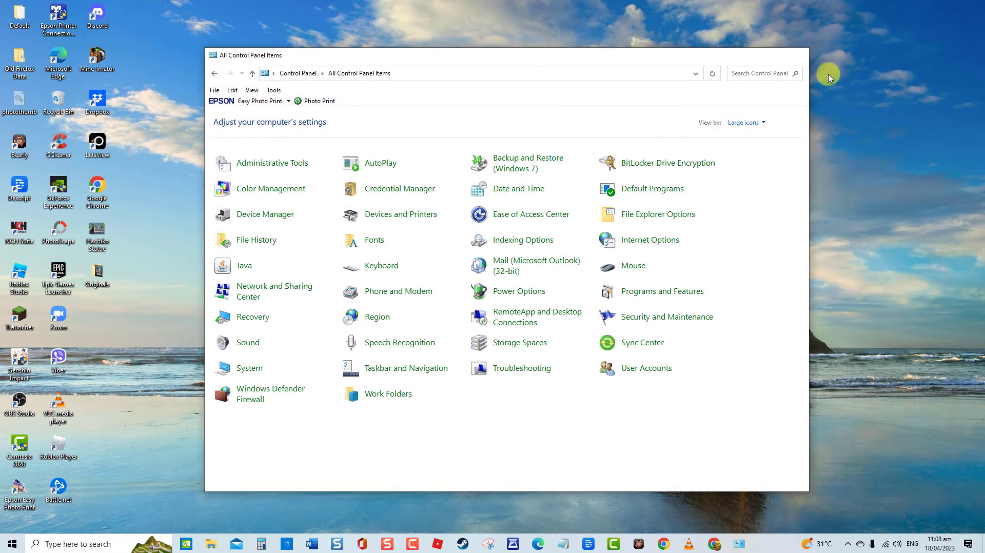
pyautogui.click(797, 55)
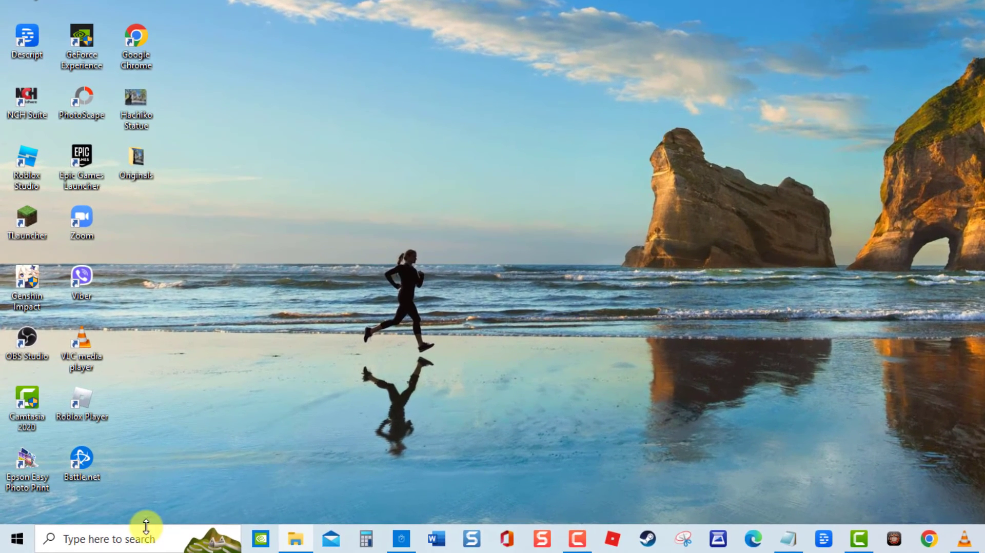
# - Search for 'command prompt' and launch it as administrator
pyautogui.click(146, 535)
pyautogui.write('command prompt')
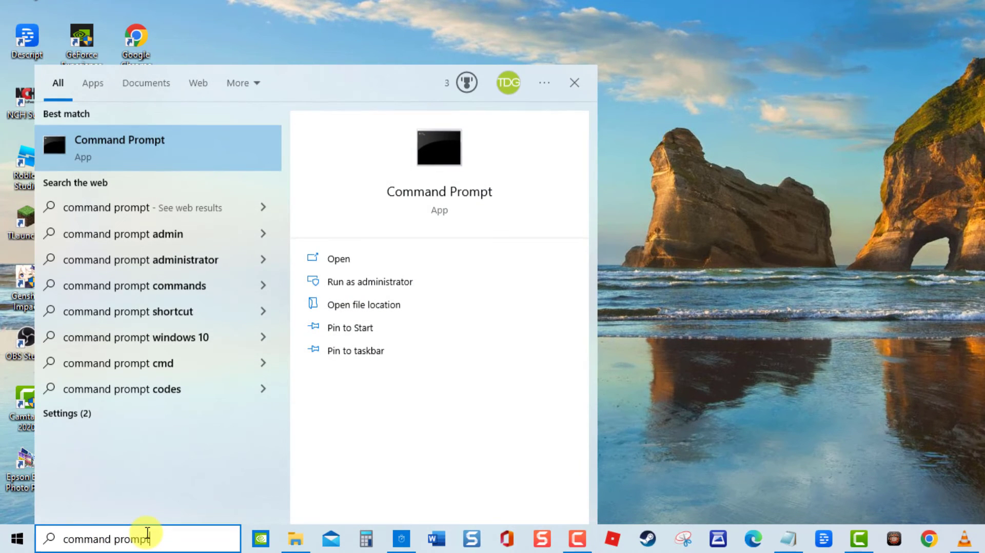
pyautogui.click(418, 283)
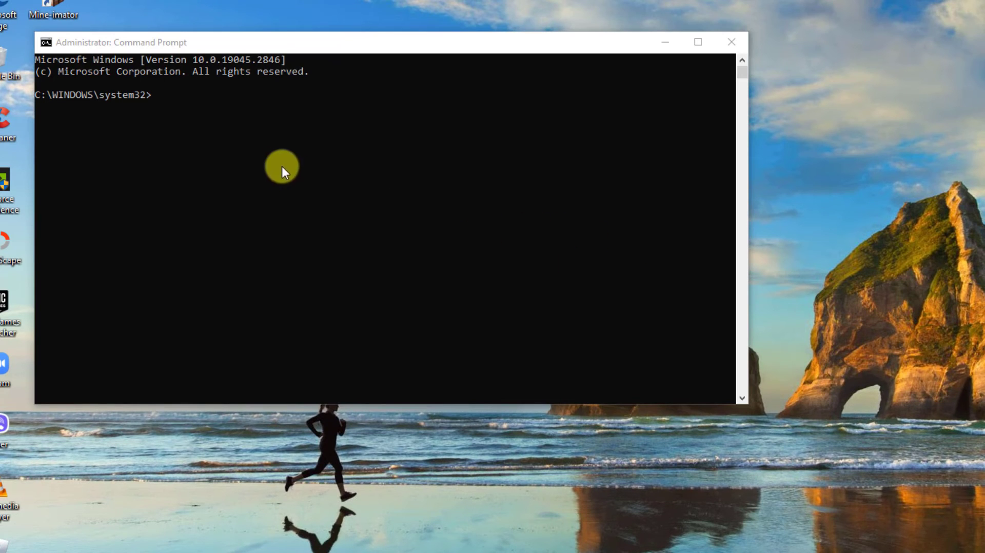
# - Paste and run 'sfc /scannow' in the elevated console
pyautogui.click(161, 97)
pyautogui.write('sfc/scannow')
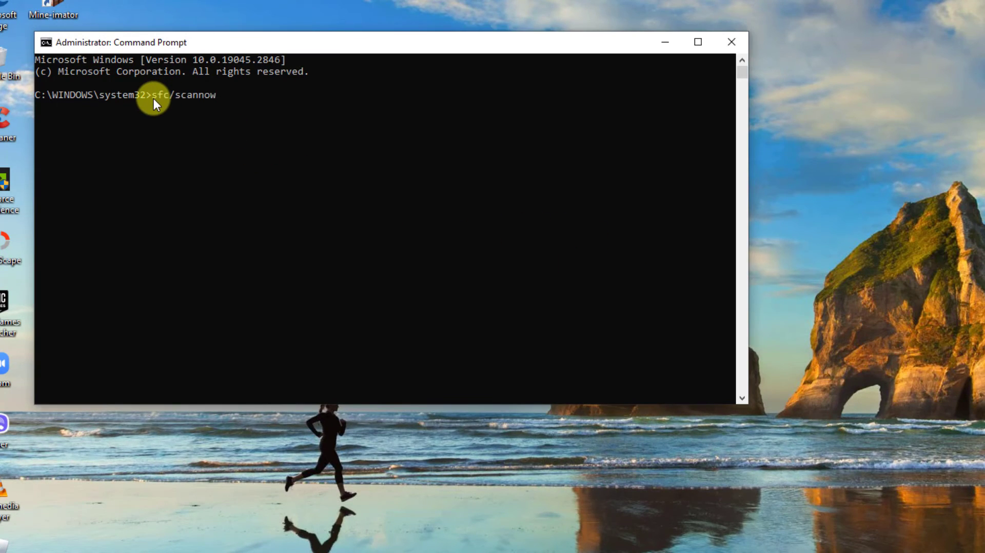
pyautogui.press('Return')
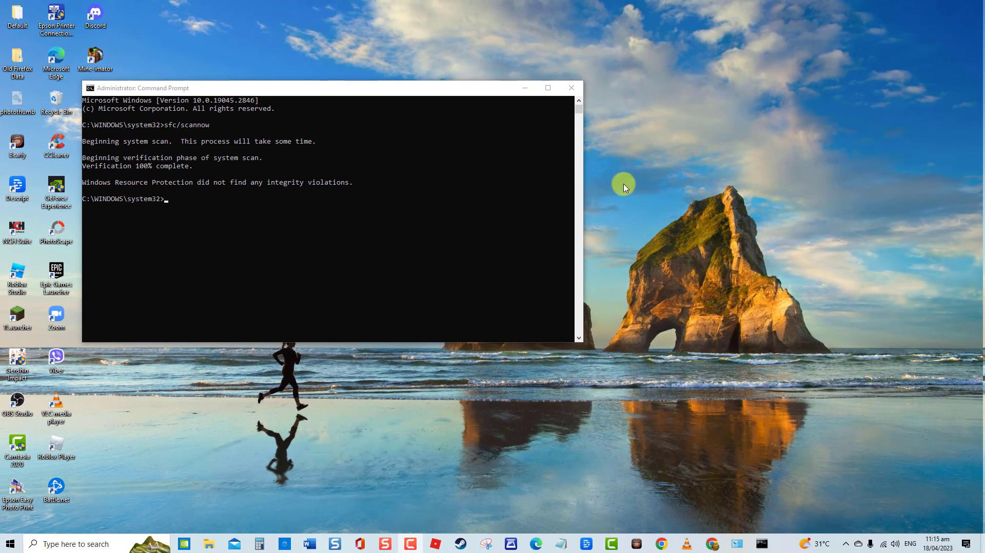
# - Close the Command Prompt window, then view and dismiss the Start menu's Power options
pyautogui.click(571, 88)
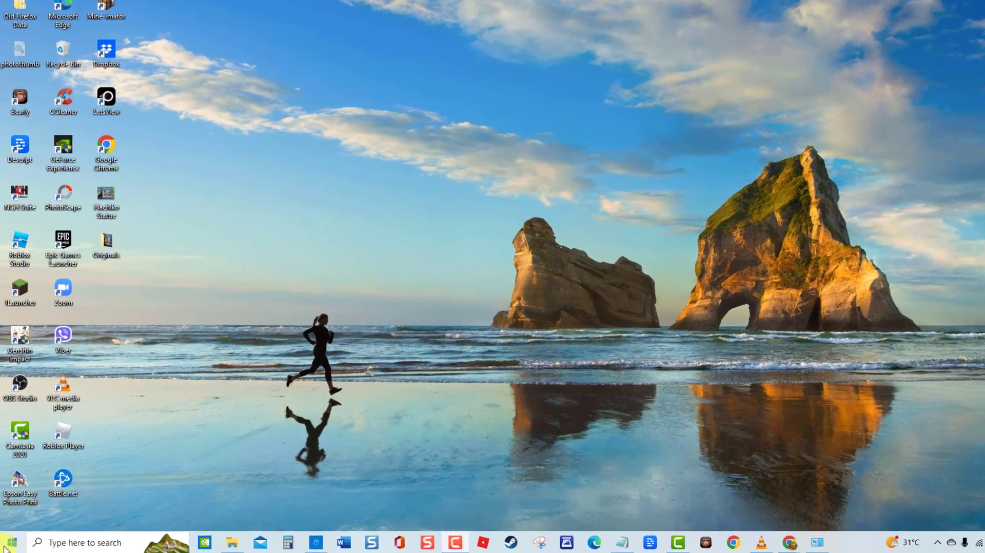
pyautogui.click(10, 544)
pyautogui.click(10, 519)
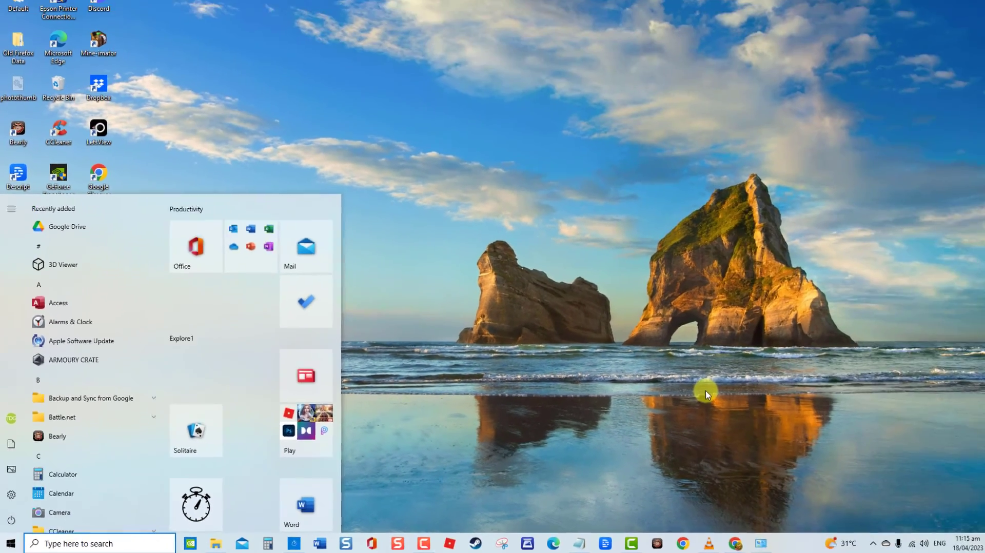
pyautogui.click(872, 459)
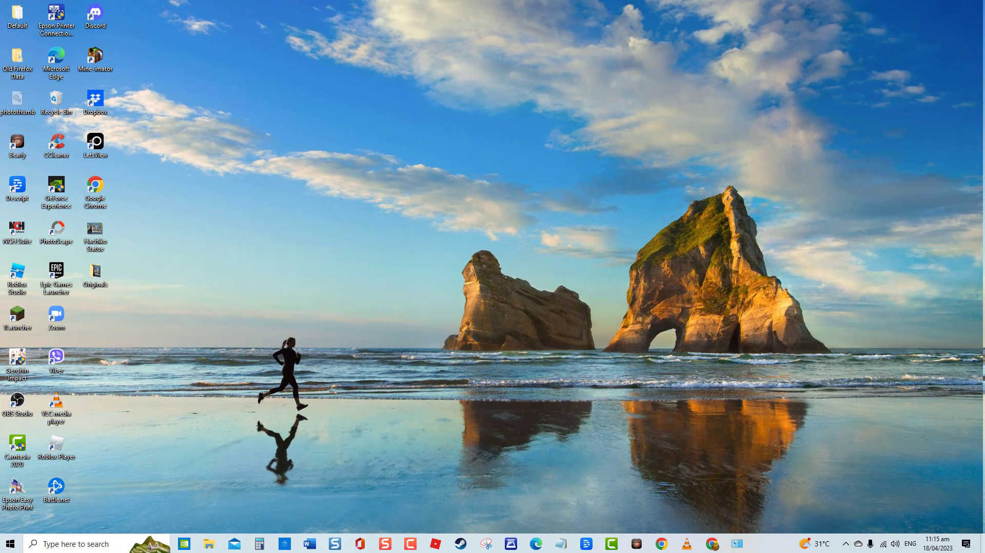